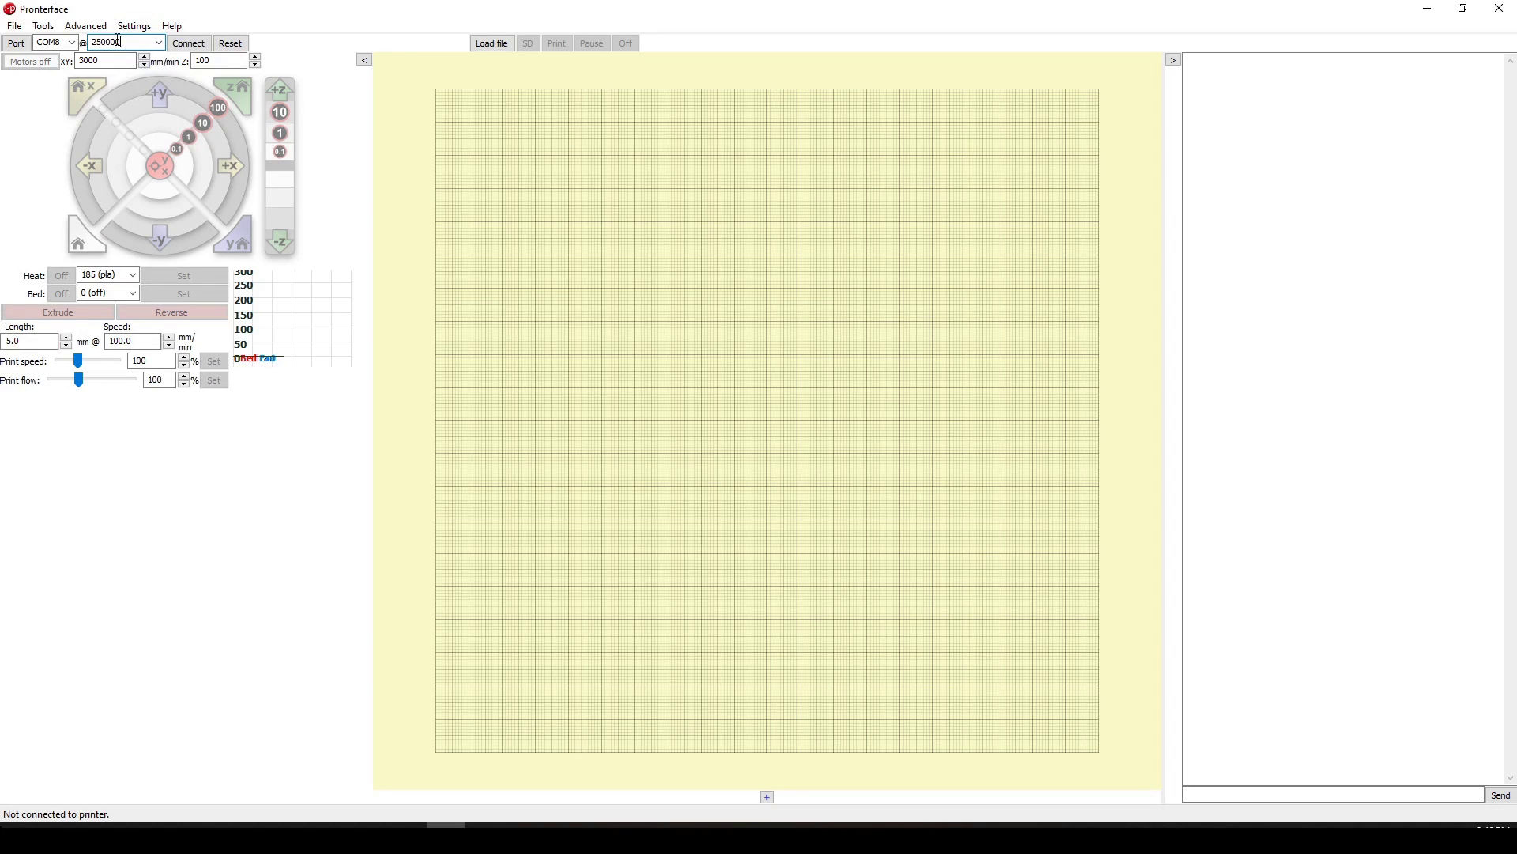
# Step: Confirm 250000 baud and port COM8, then connect to the printer
pyautogui.click(158, 42)
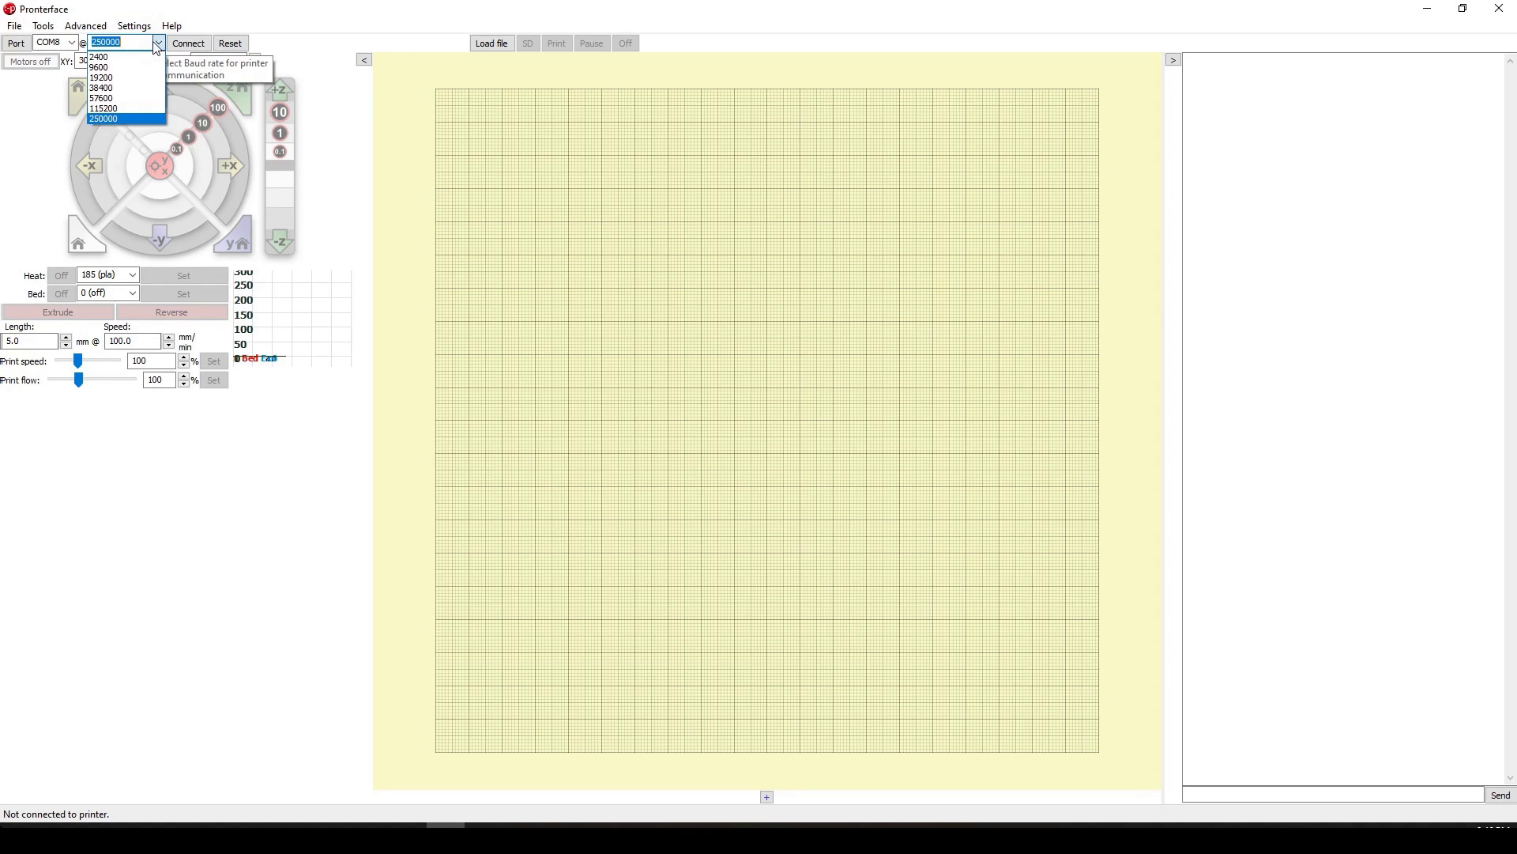
pyautogui.click(126, 119)
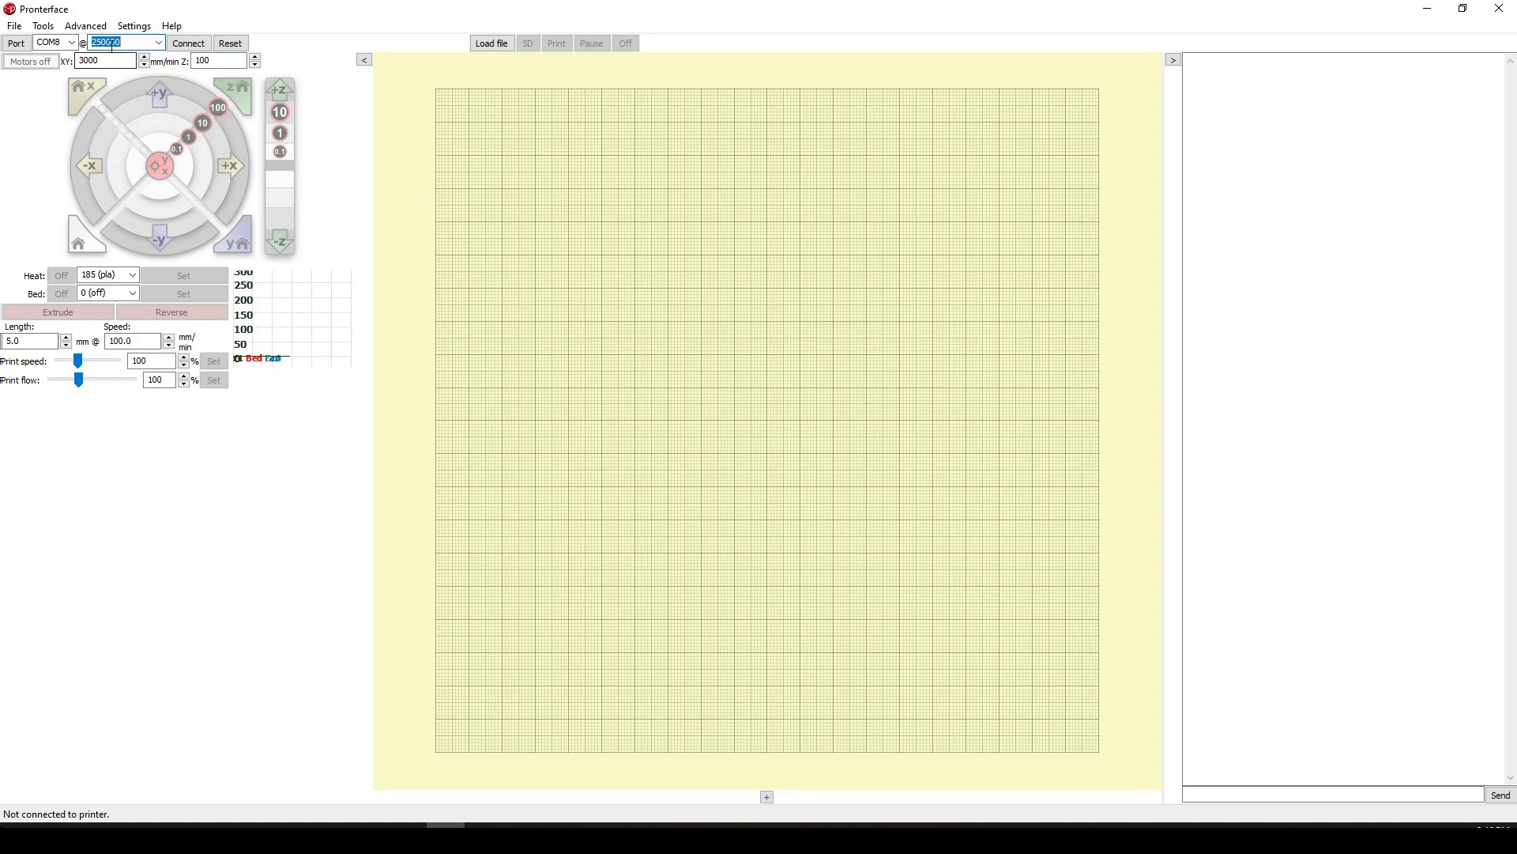
pyautogui.click(56, 44)
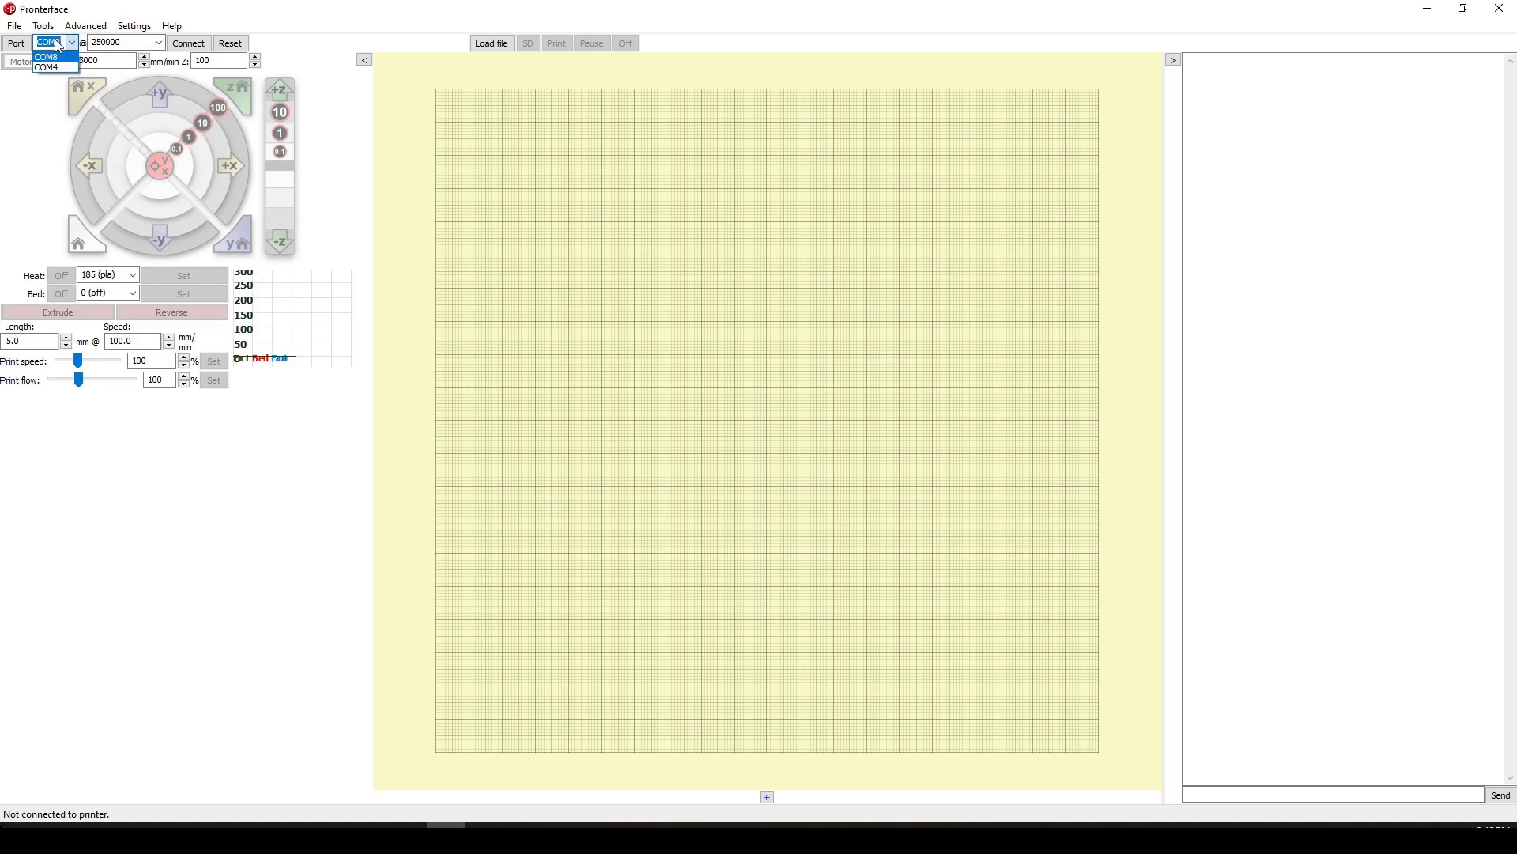
pyautogui.click(76, 54)
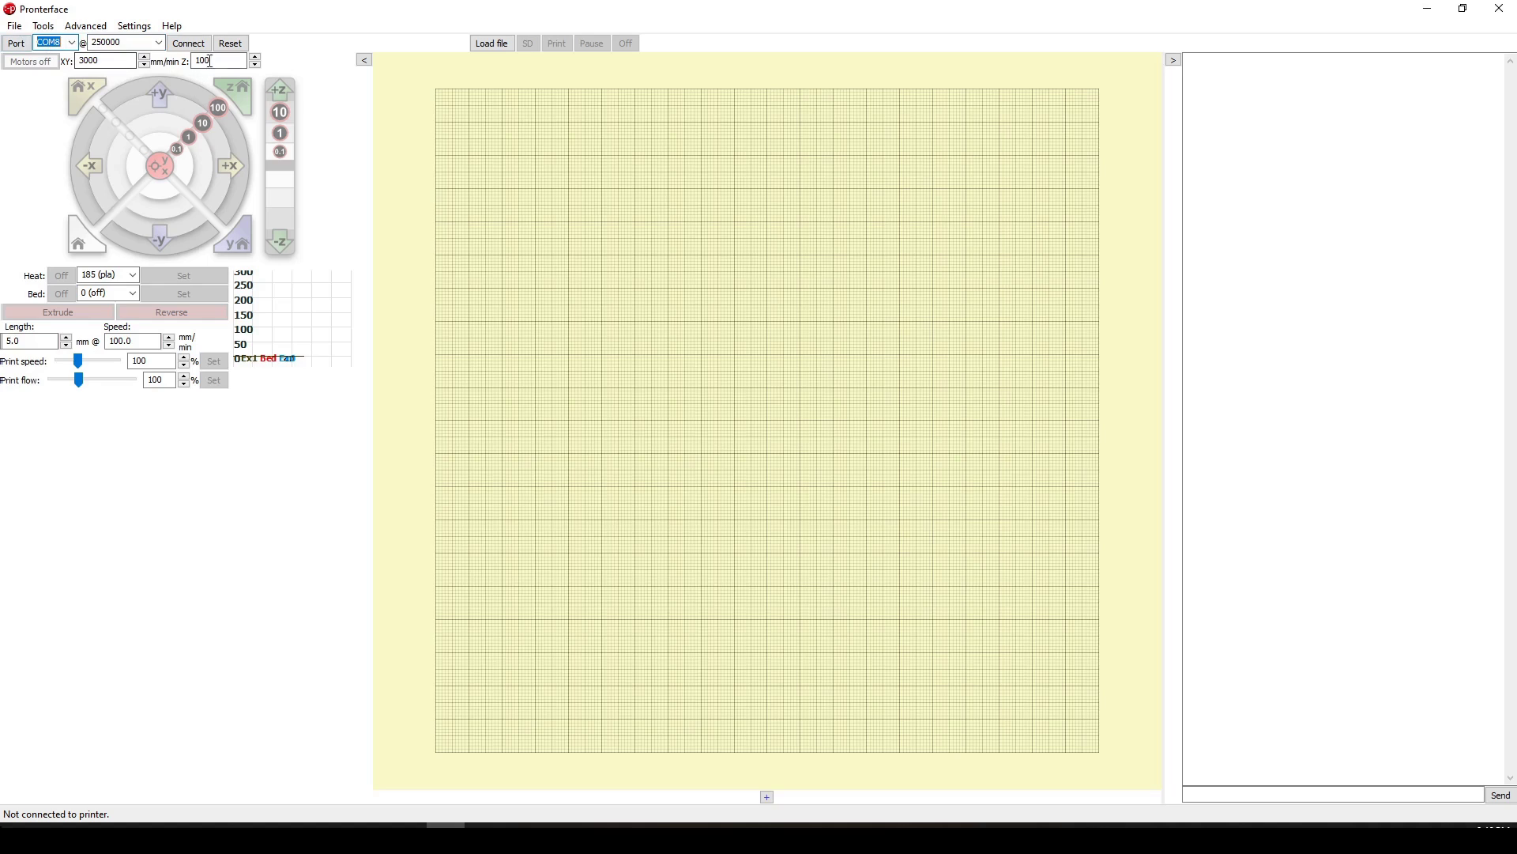
pyautogui.click(72, 42)
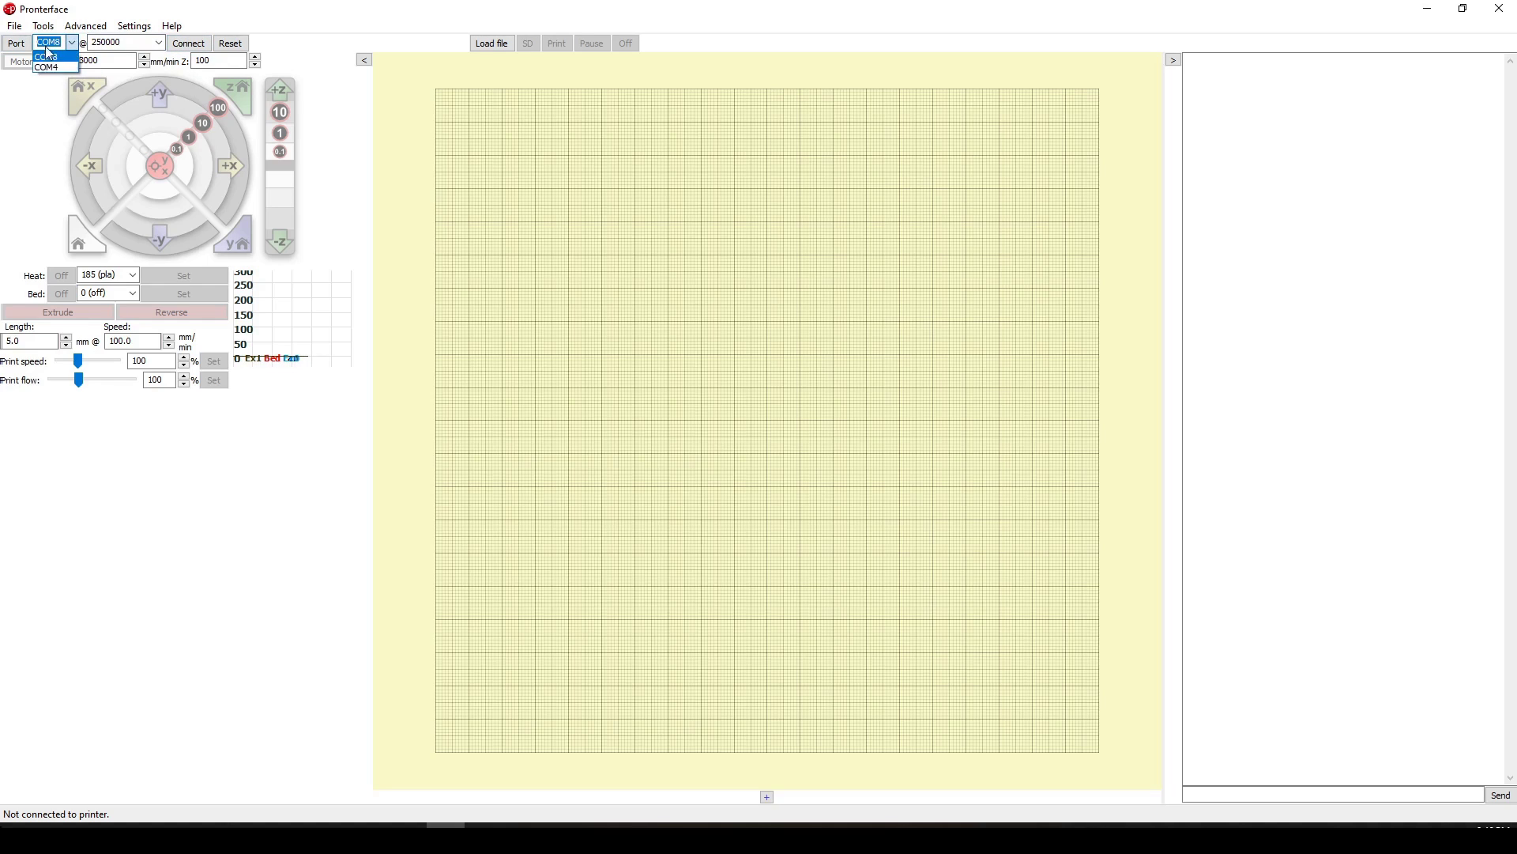
pyautogui.click(198, 50)
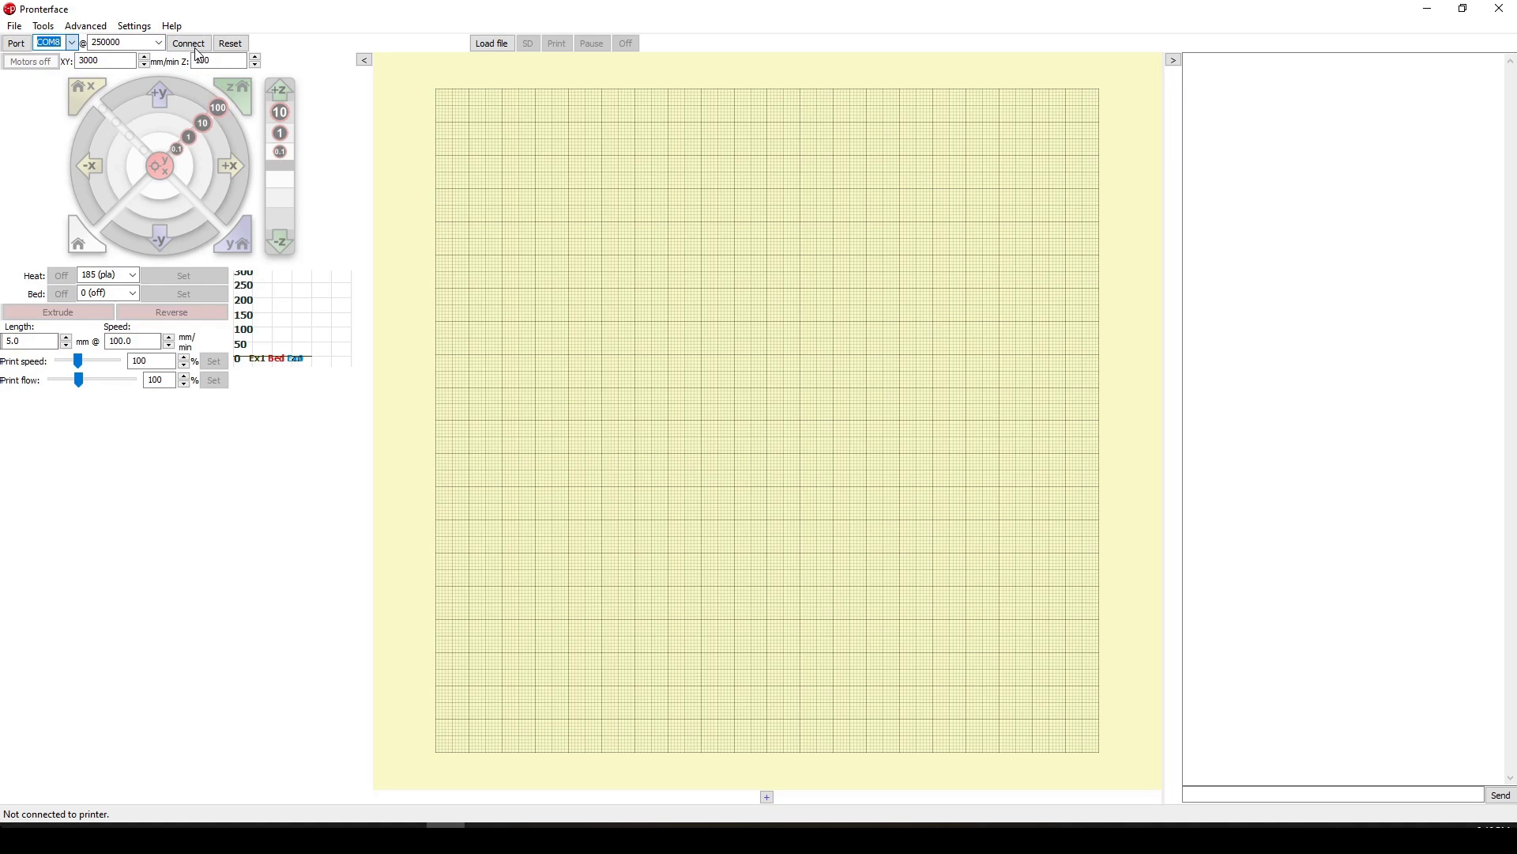
pyautogui.click(188, 43)
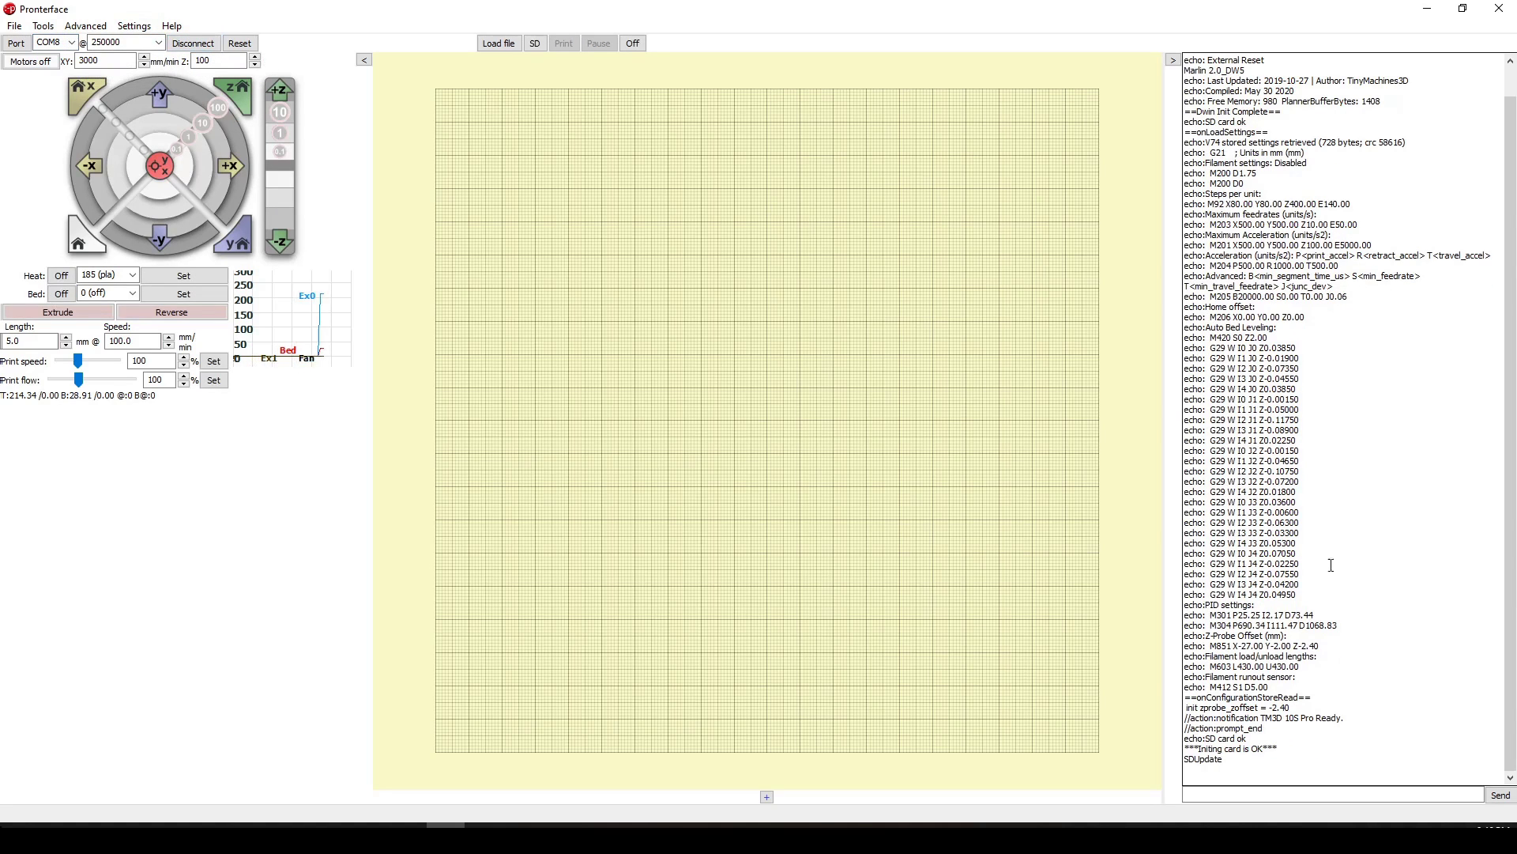
# Step: Mark the stored E140.00 steps, list settings with M503, then heat the nozzle to 215 °C
pyautogui.doubleClick(1321, 203)
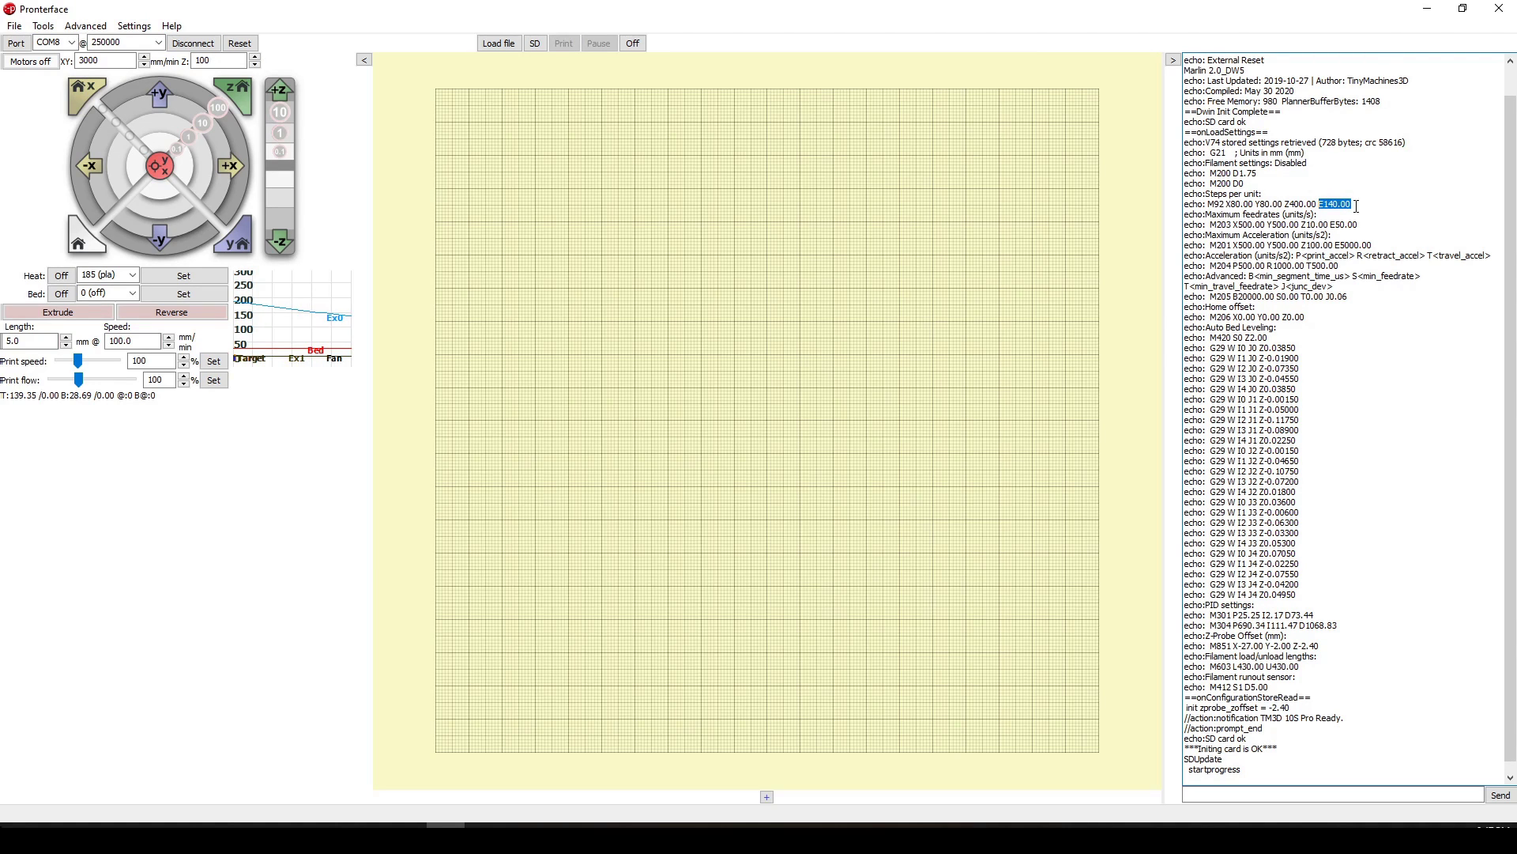
pyautogui.click(1243, 795)
pyautogui.write('m503')
pyautogui.press('Return')
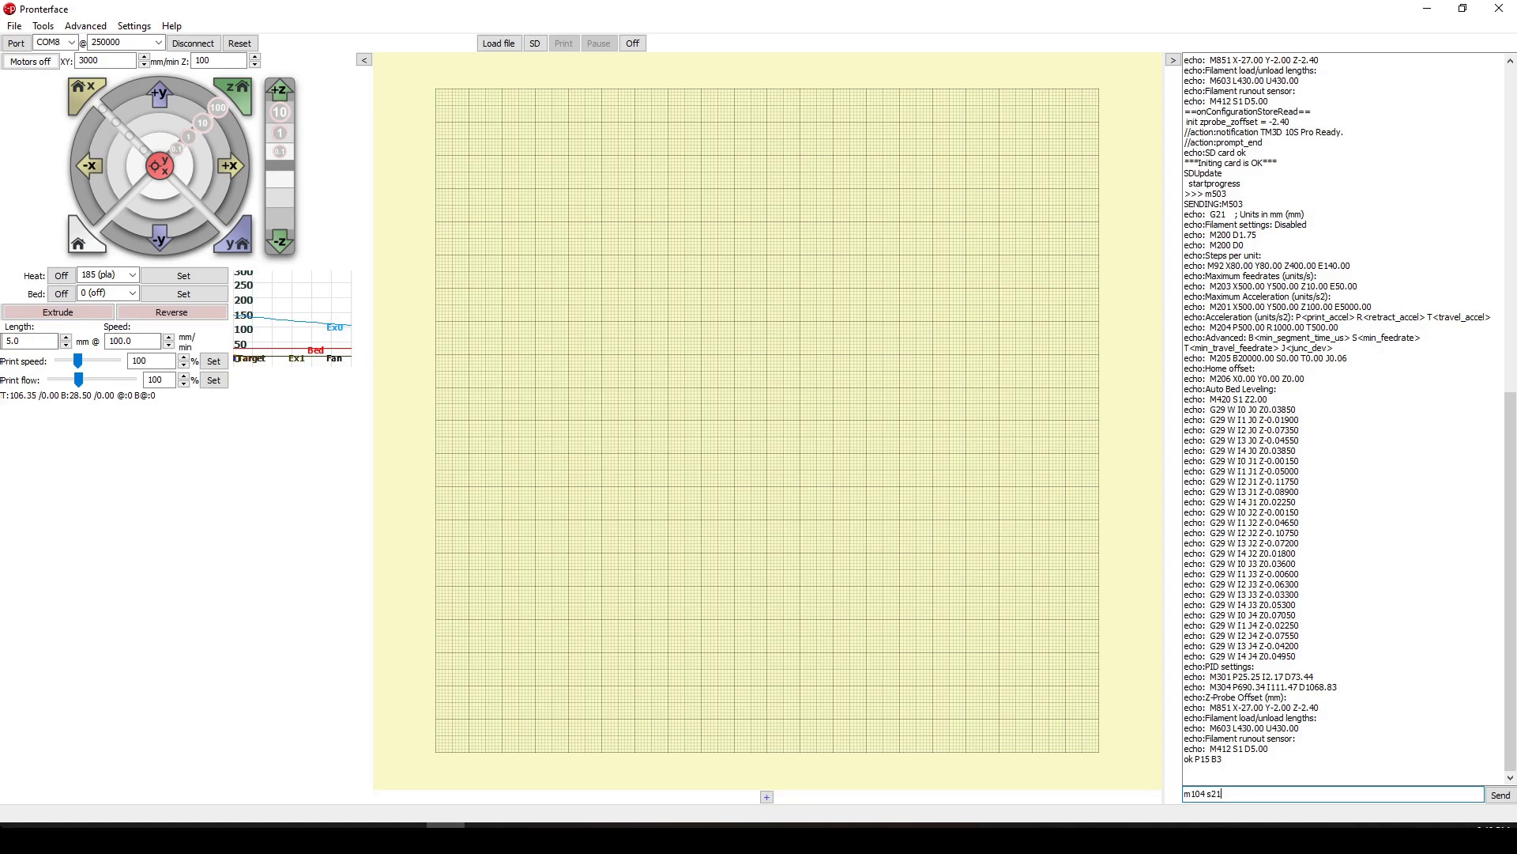
pyautogui.press('Return')
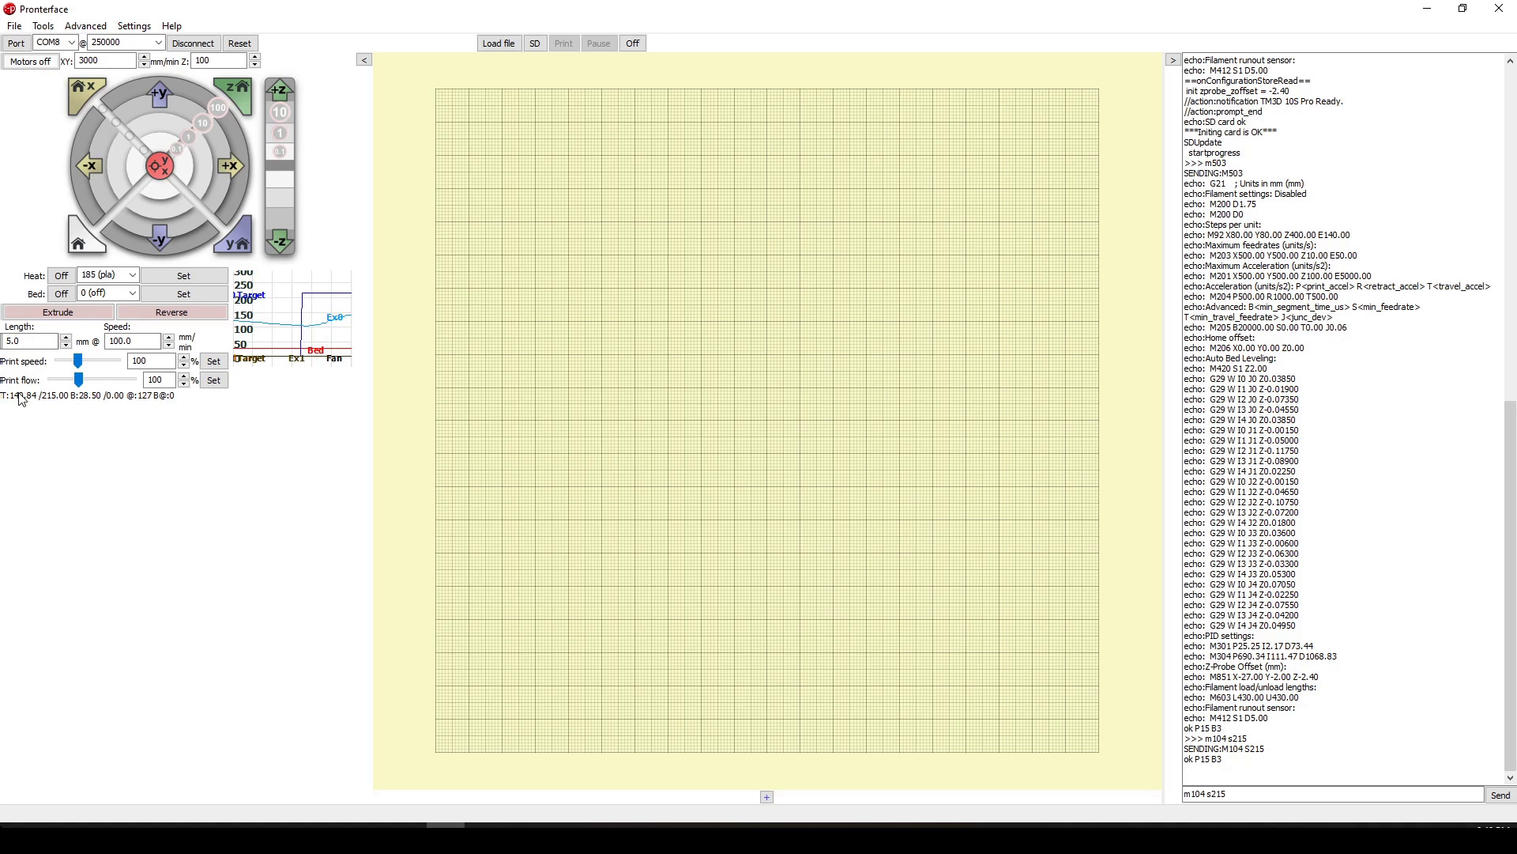
# Step: Clear the old m104 s215 text from the command box for the next command
pyautogui.click(1338, 794)
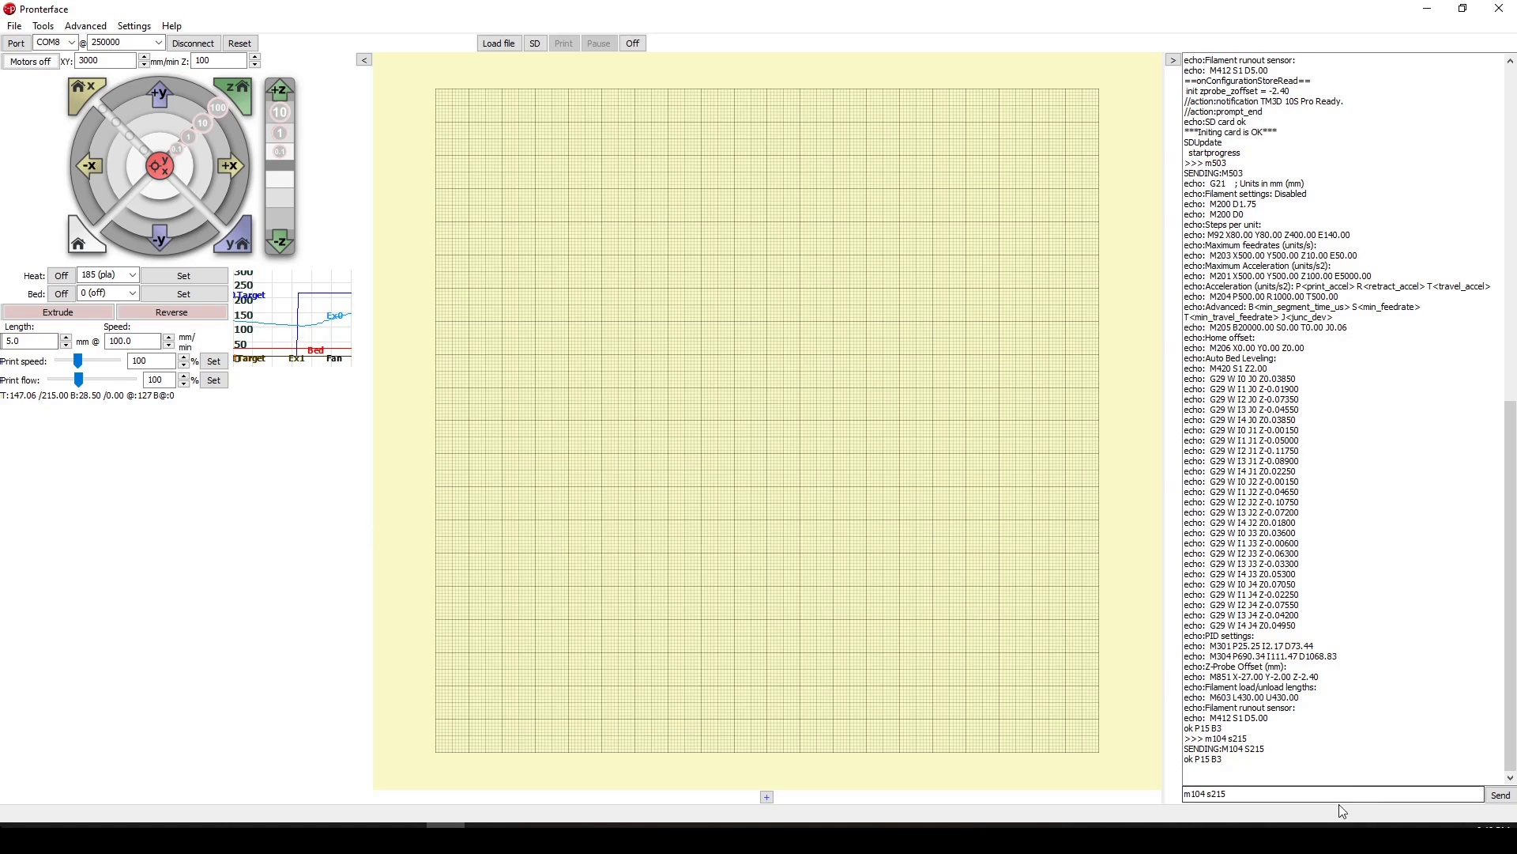
pyautogui.hotkey('ctrl', 'a')
pyautogui.press('BackSpace')
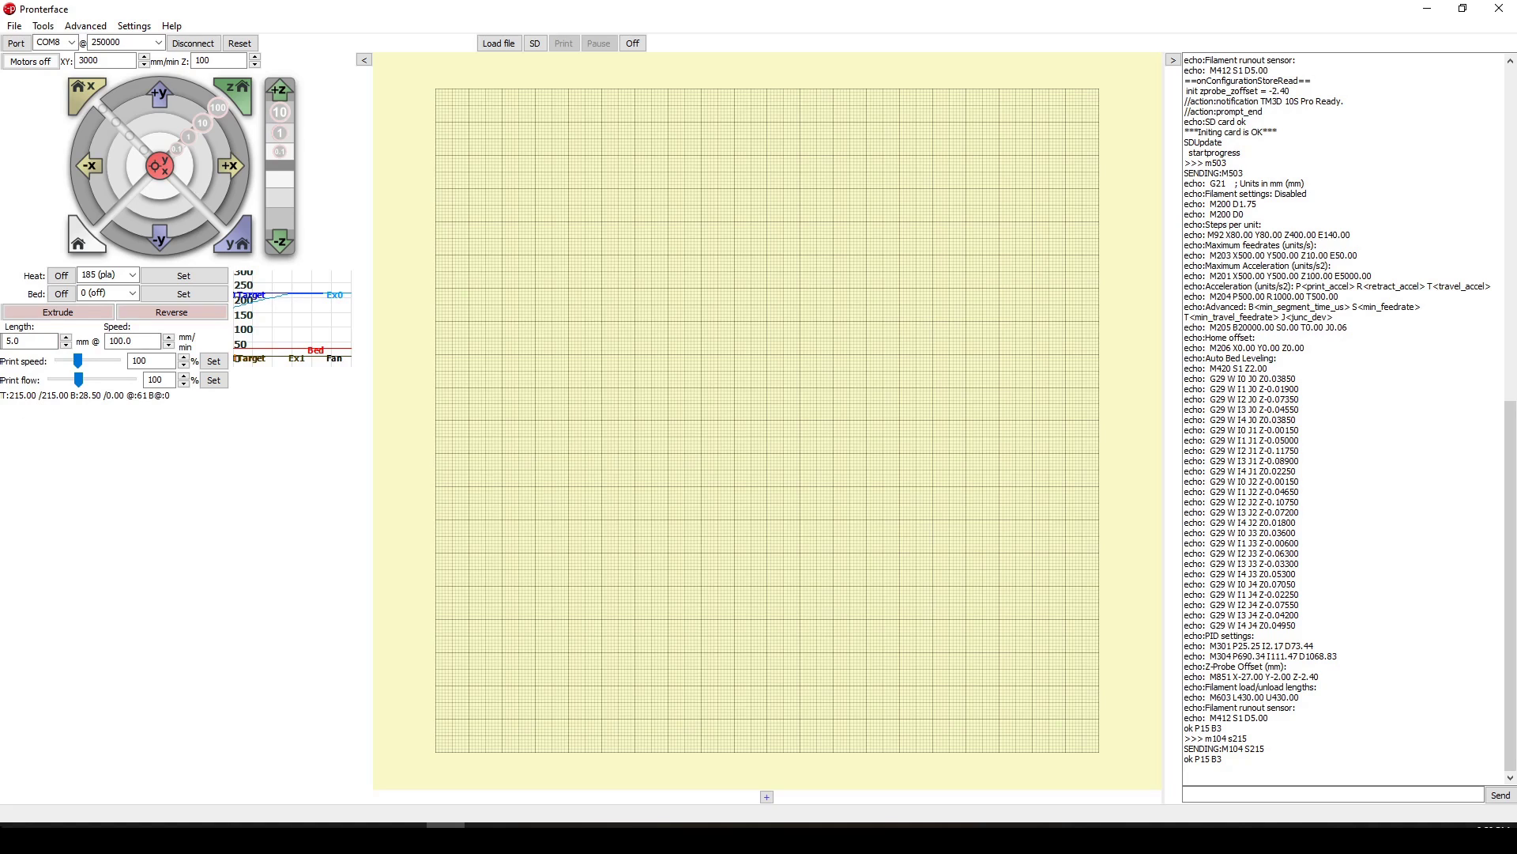
pyautogui.click(1355, 793)
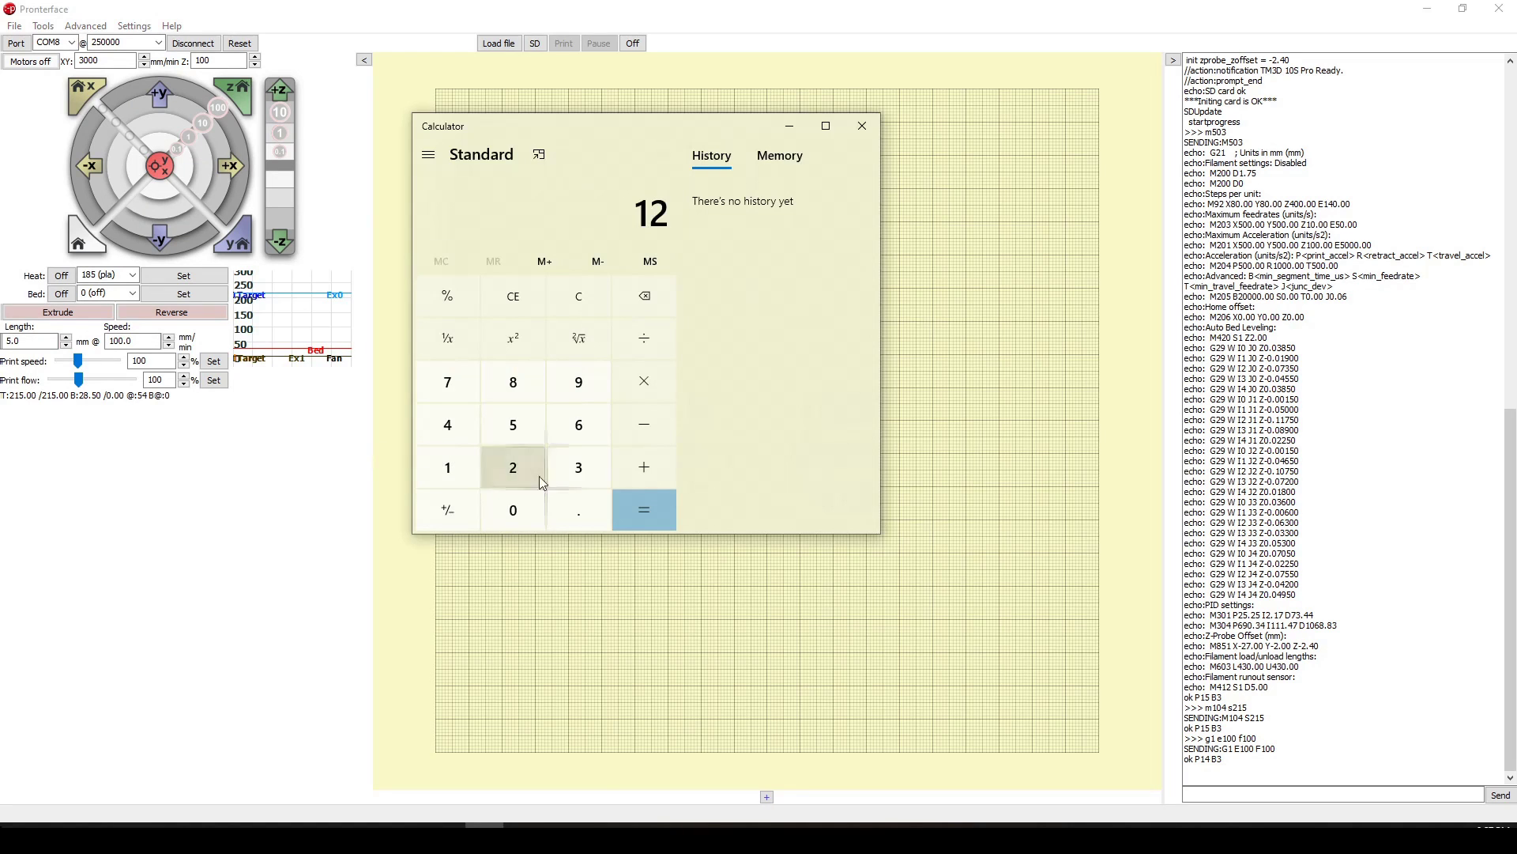
# Step: Compute 120 − 20.63 = 99.37 in Calculator and reposition its window
pyautogui.click(536, 509)
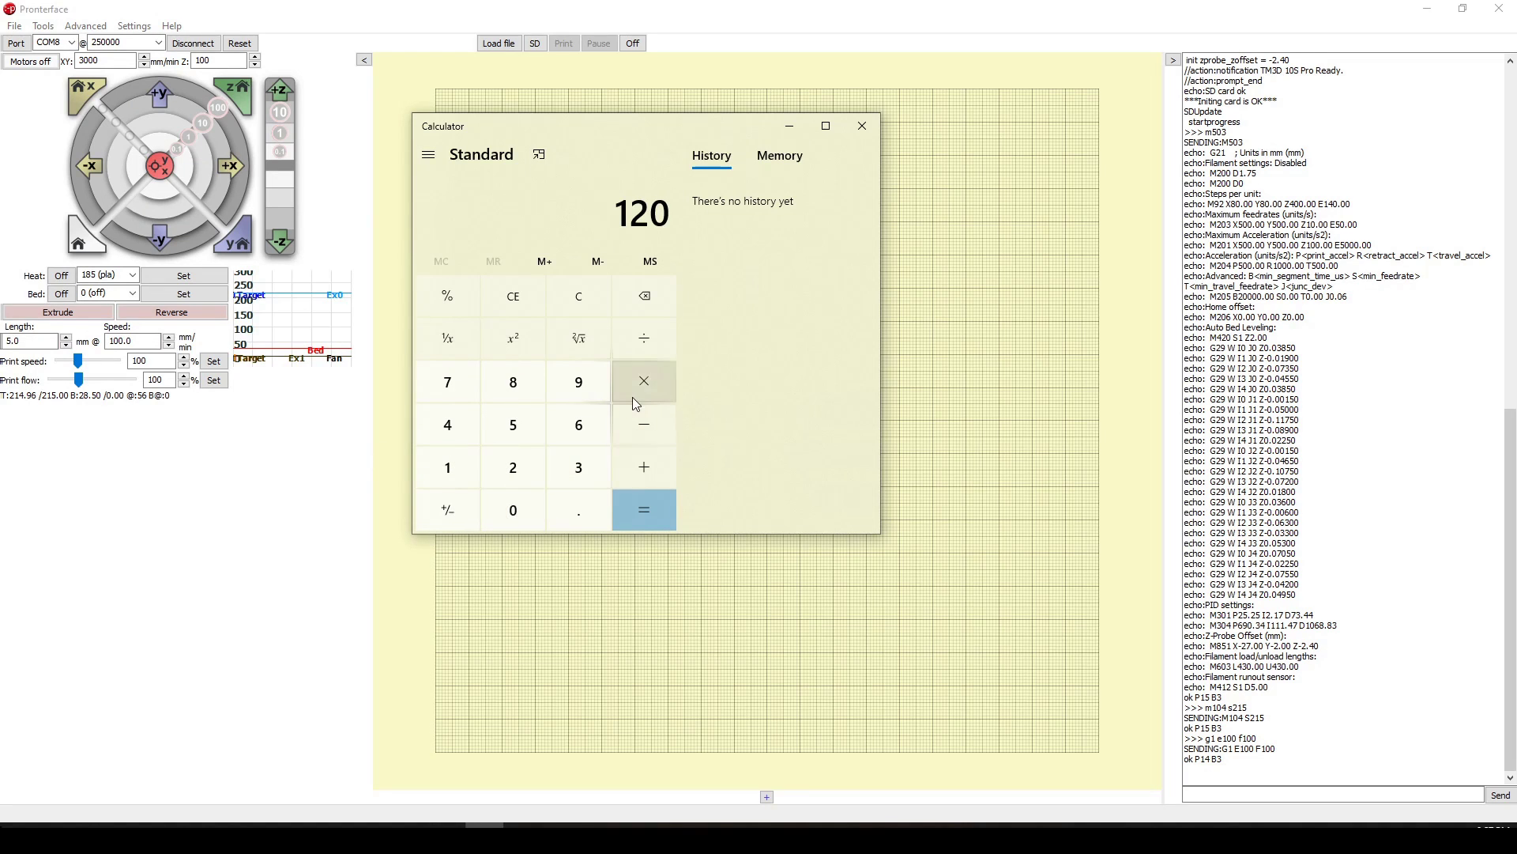
pyautogui.click(638, 425)
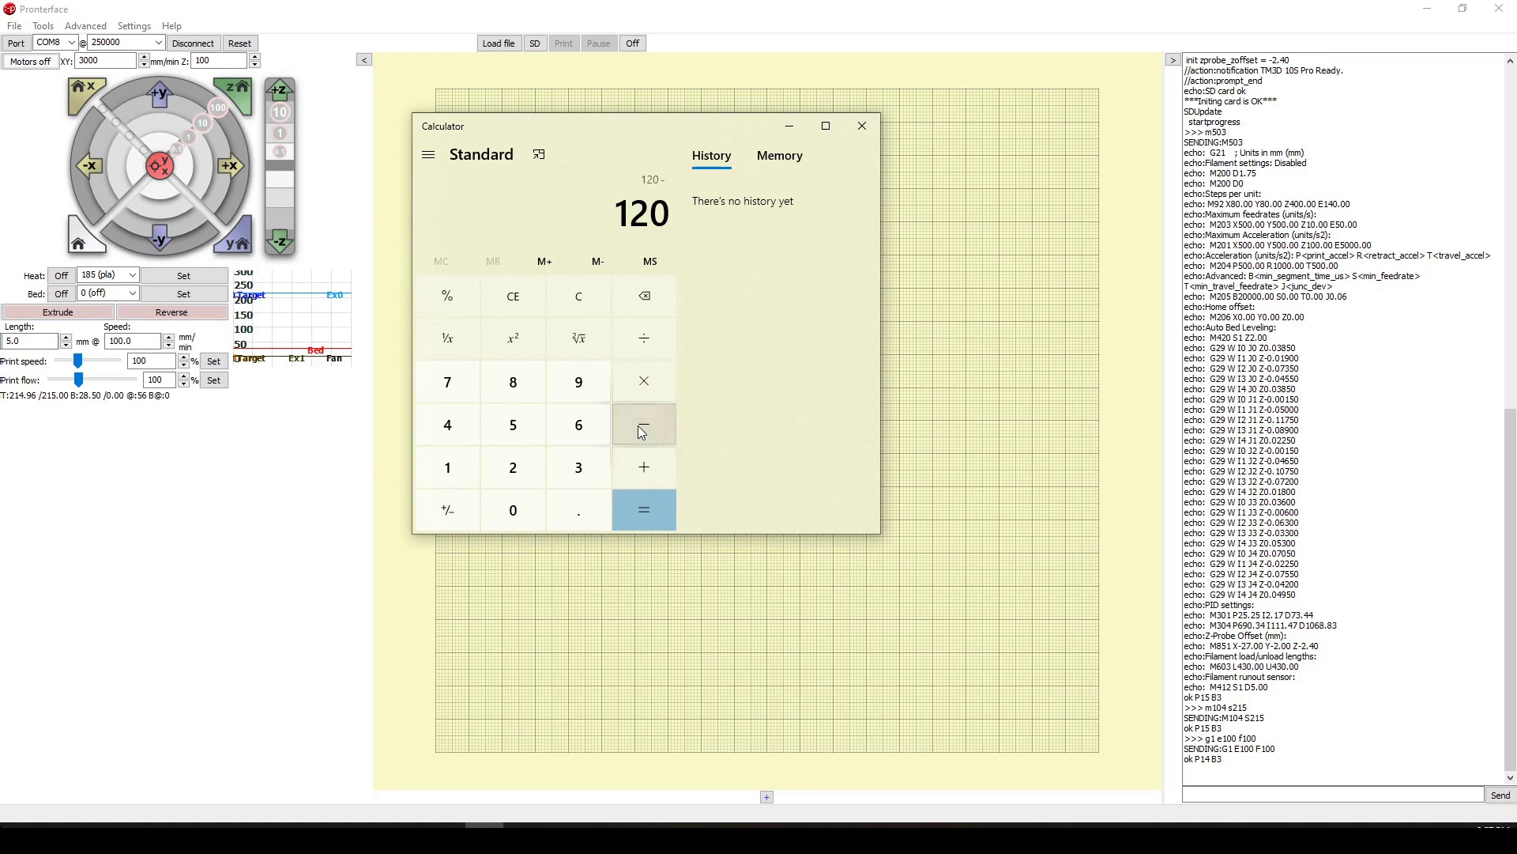
pyautogui.click(500, 477)
pyautogui.click(515, 500)
pyautogui.click(579, 506)
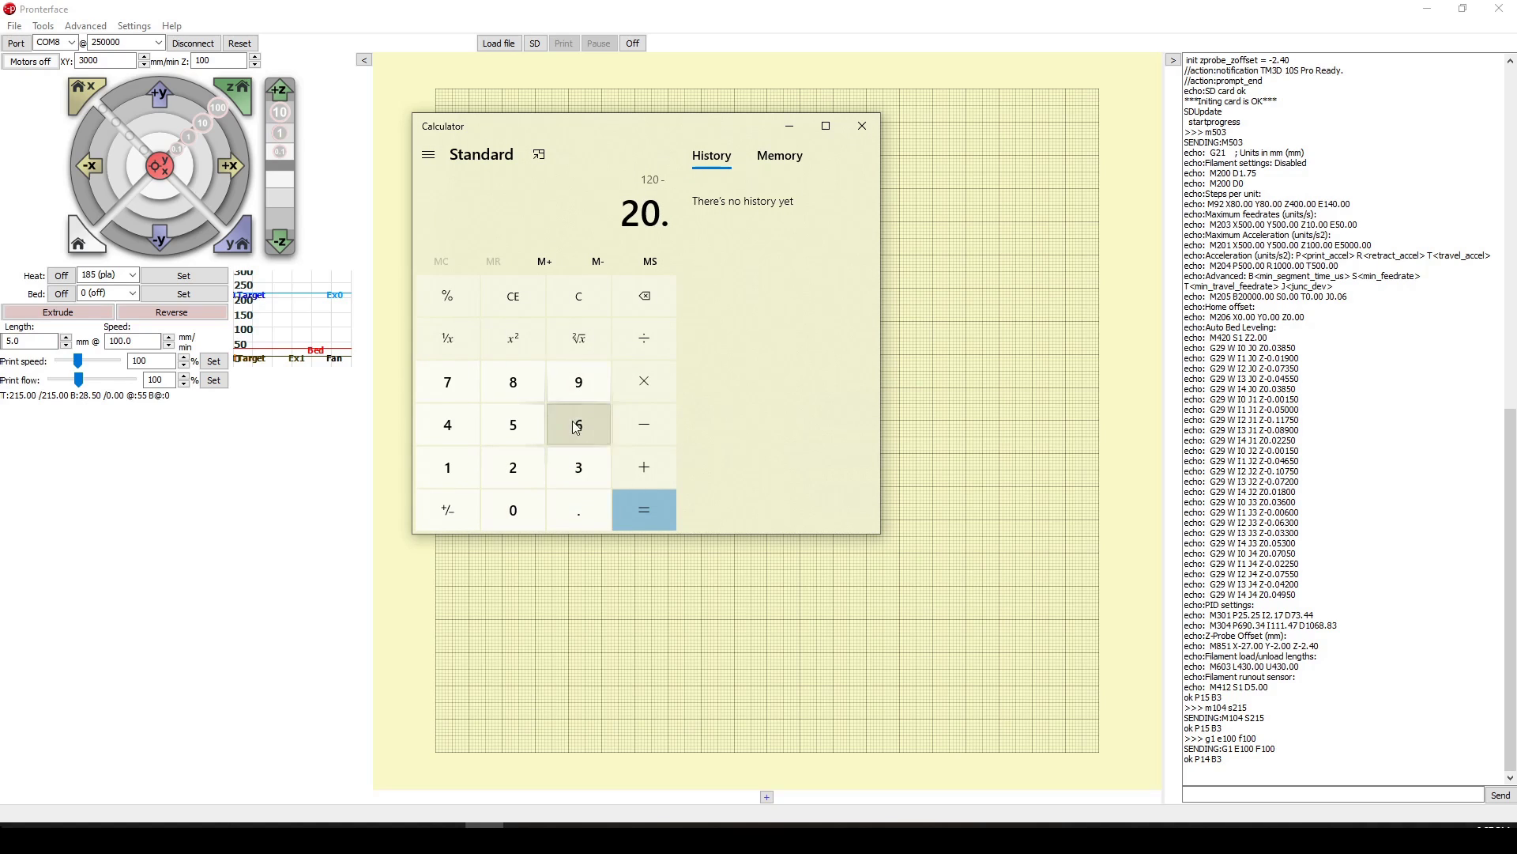
pyautogui.click(576, 427)
pyautogui.click(585, 456)
pyautogui.click(654, 503)
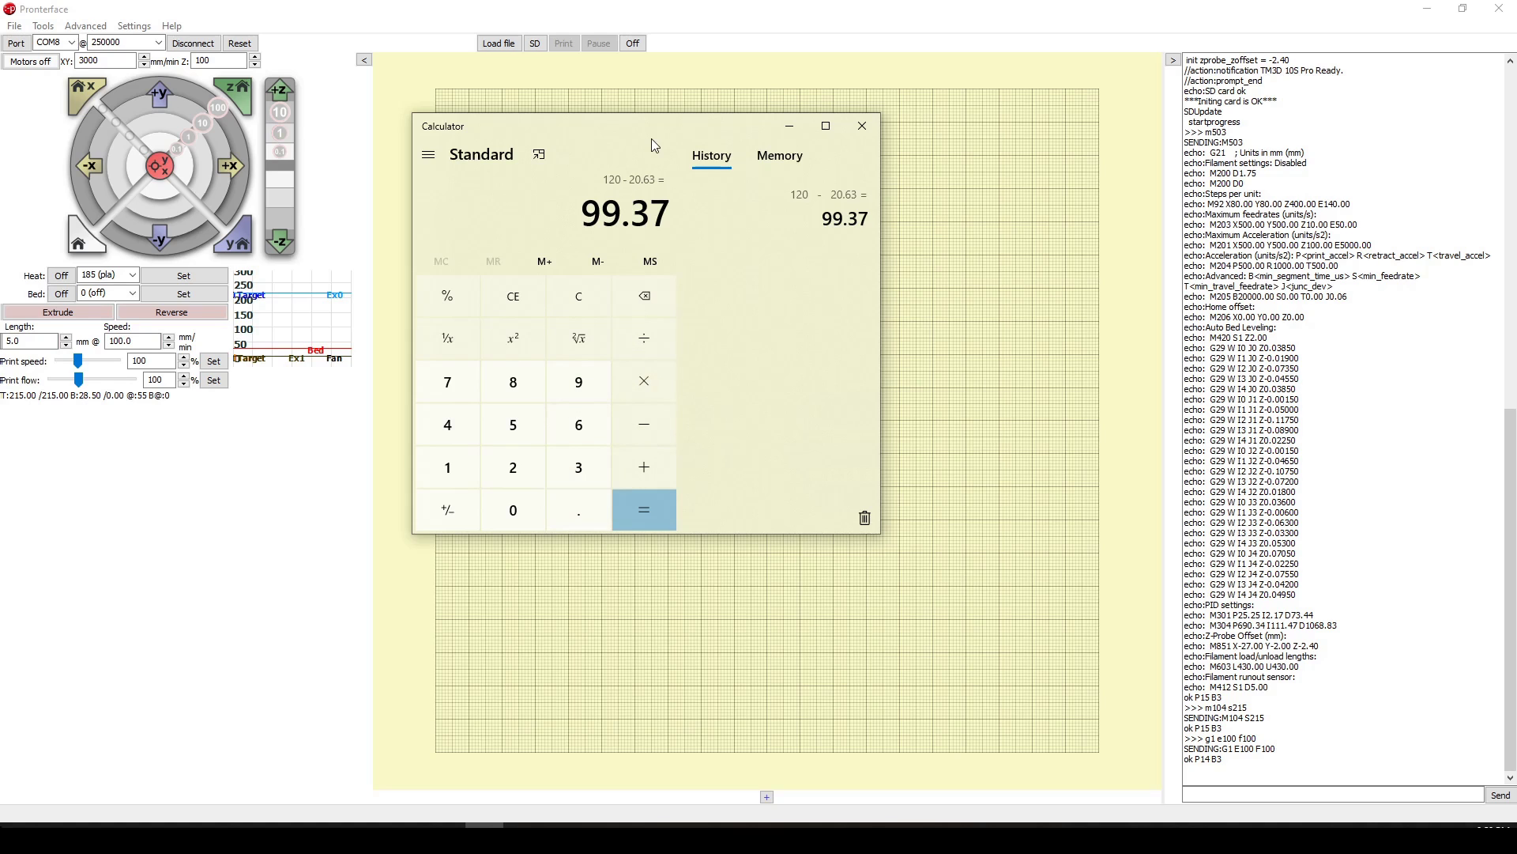
pyautogui.moveTo(656, 138); pyautogui.dragTo(772, 169)
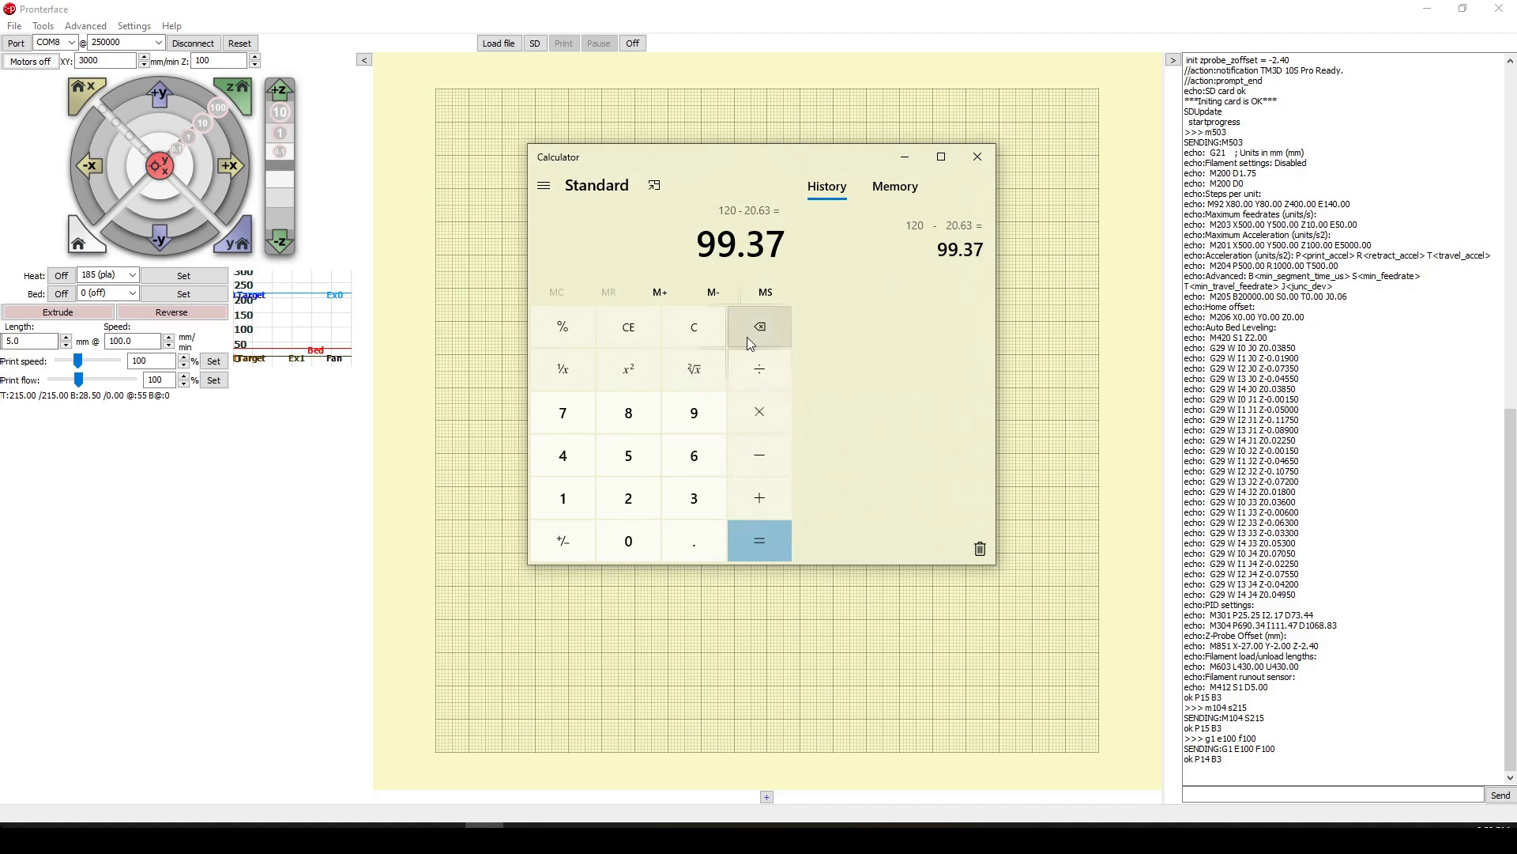
pyautogui.moveTo(783, 163); pyautogui.dragTo(692, 252)
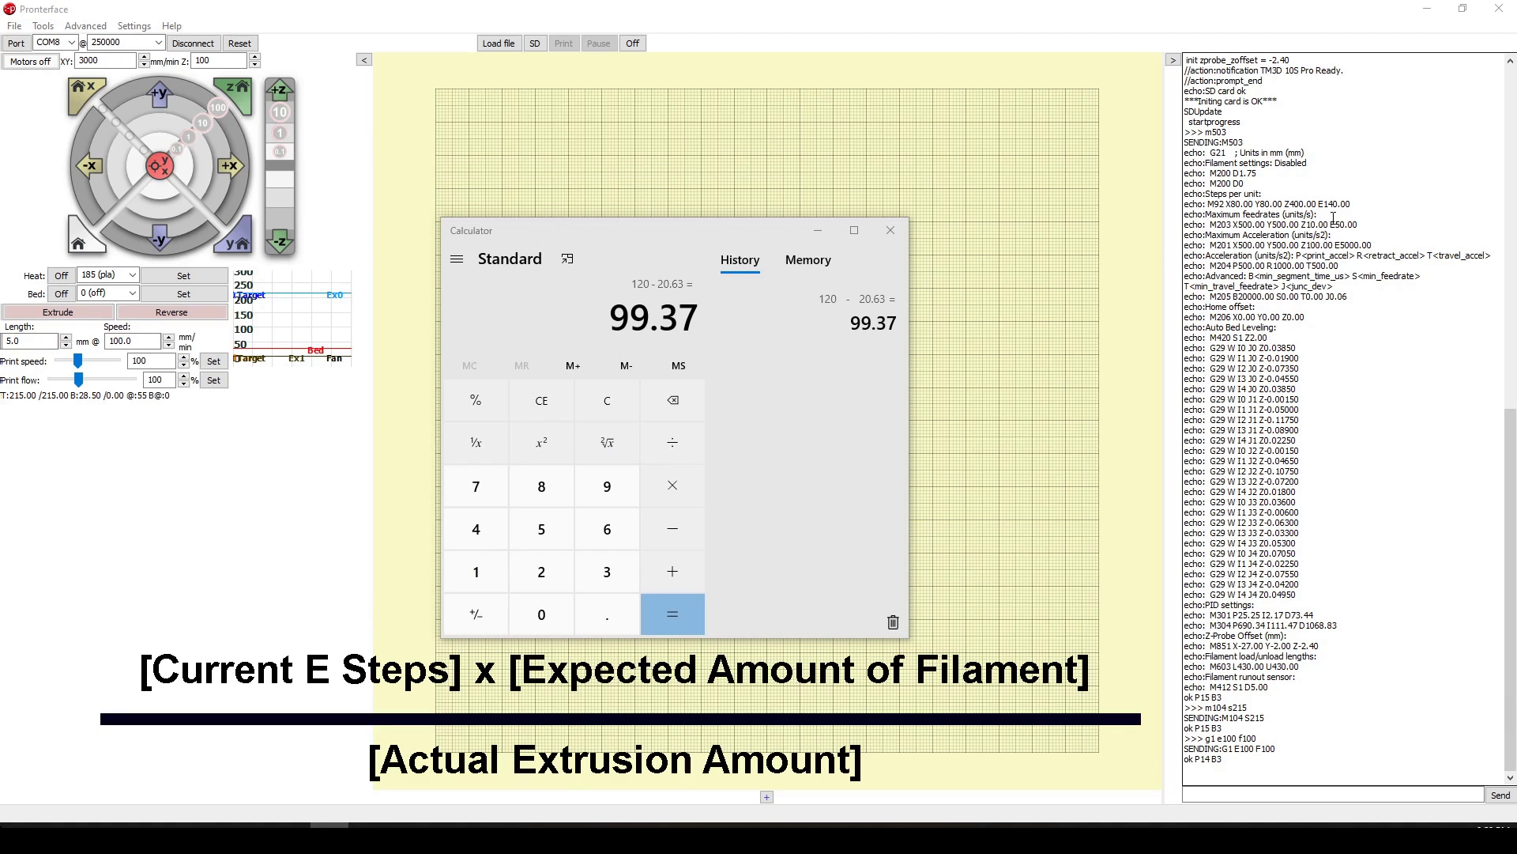
# Step: Clear Calculator and multiply the current 140 E-steps by 100 to get 14000
pyautogui.moveTo(1325, 204); pyautogui.dragTo(1356, 204)
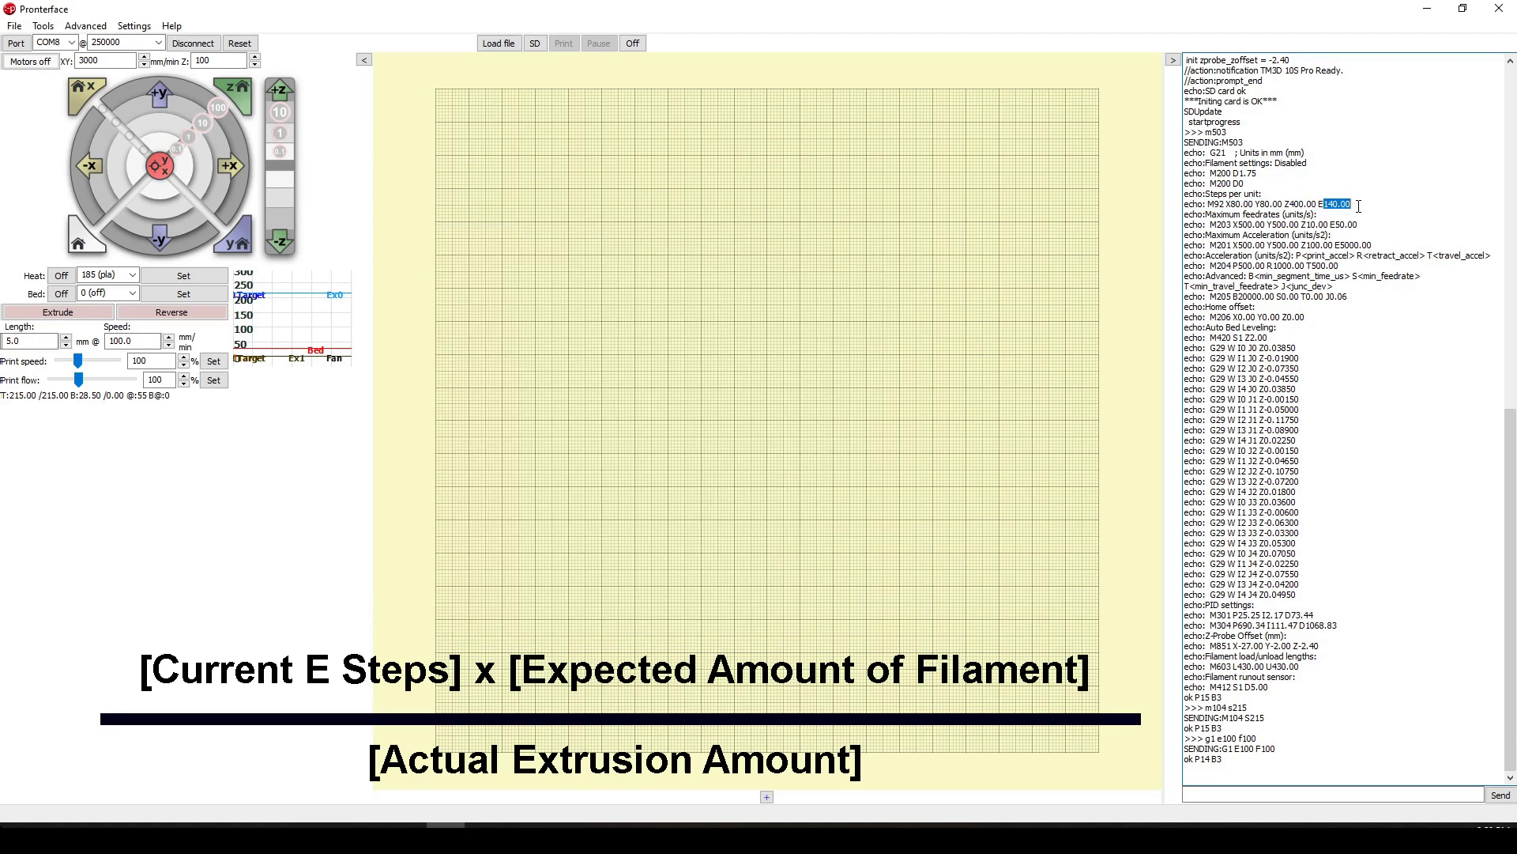
pyautogui.click(484, 838)
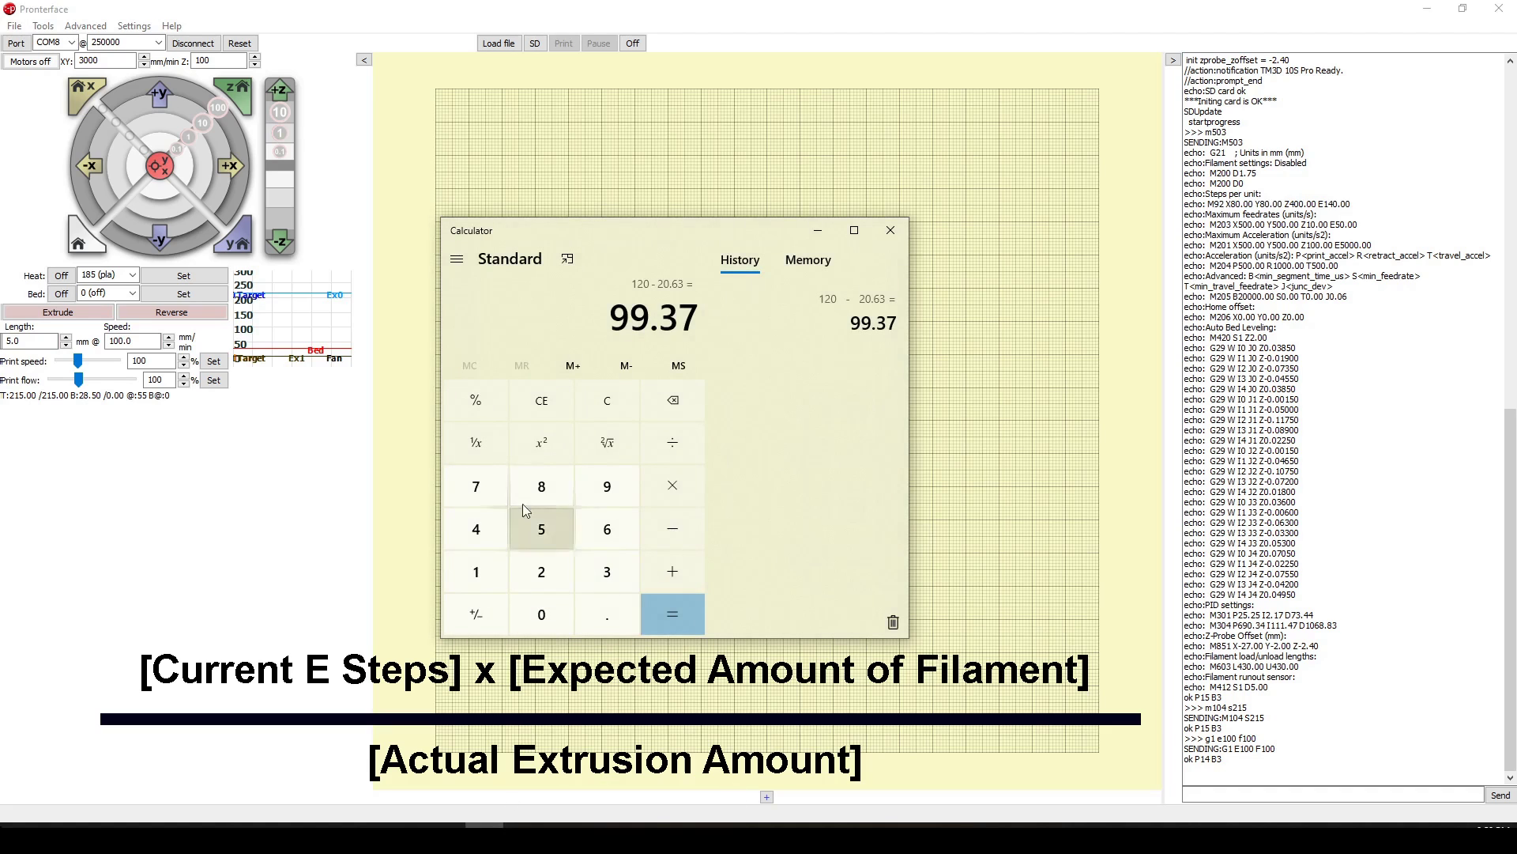
pyautogui.click(607, 400)
pyautogui.click(477, 562)
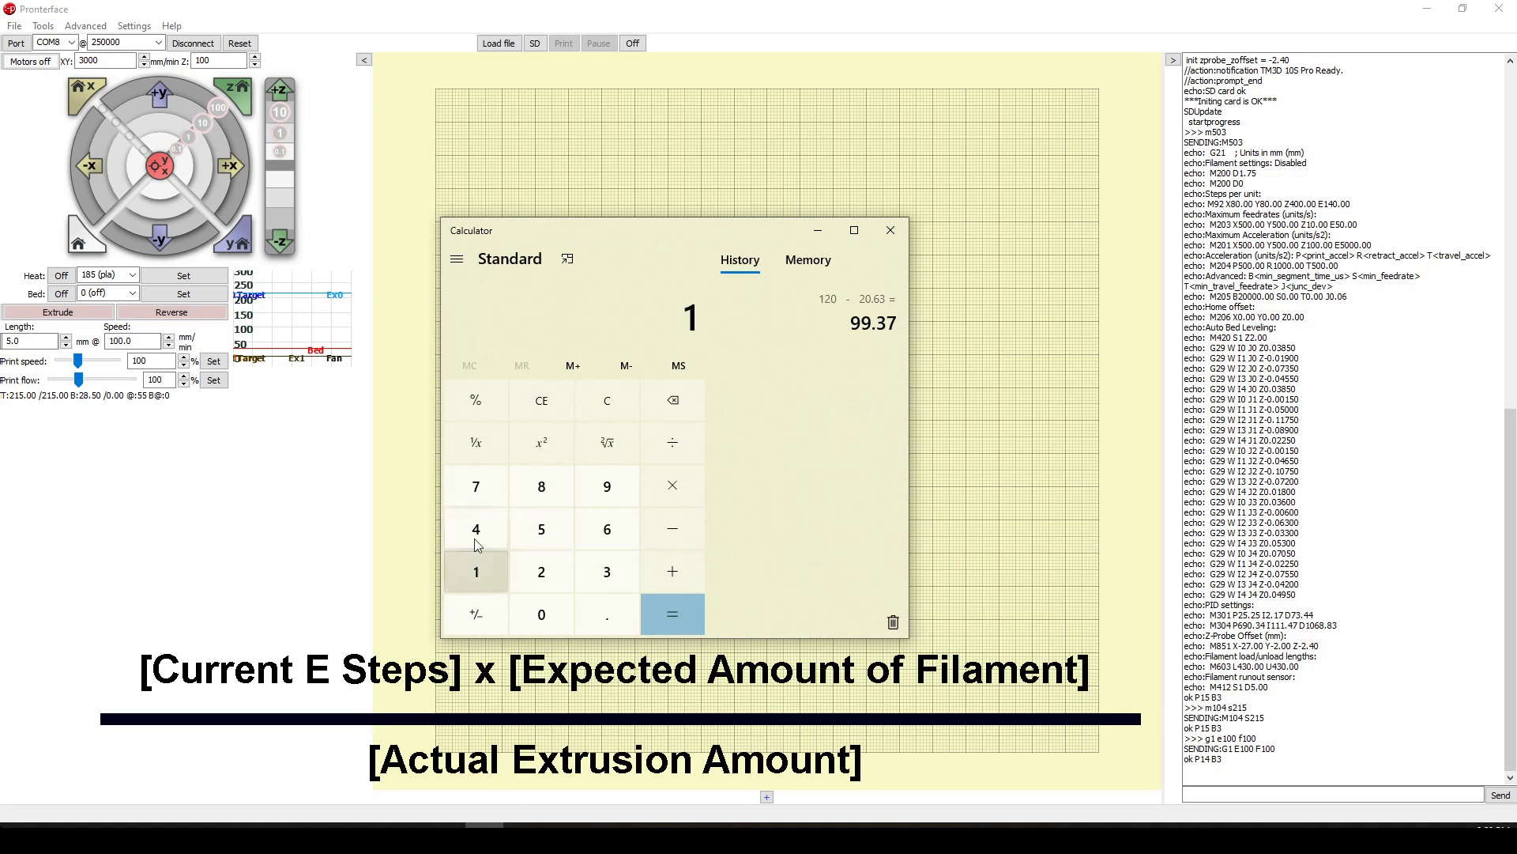
pyautogui.click(476, 531)
pyautogui.click(529, 598)
pyautogui.click(676, 489)
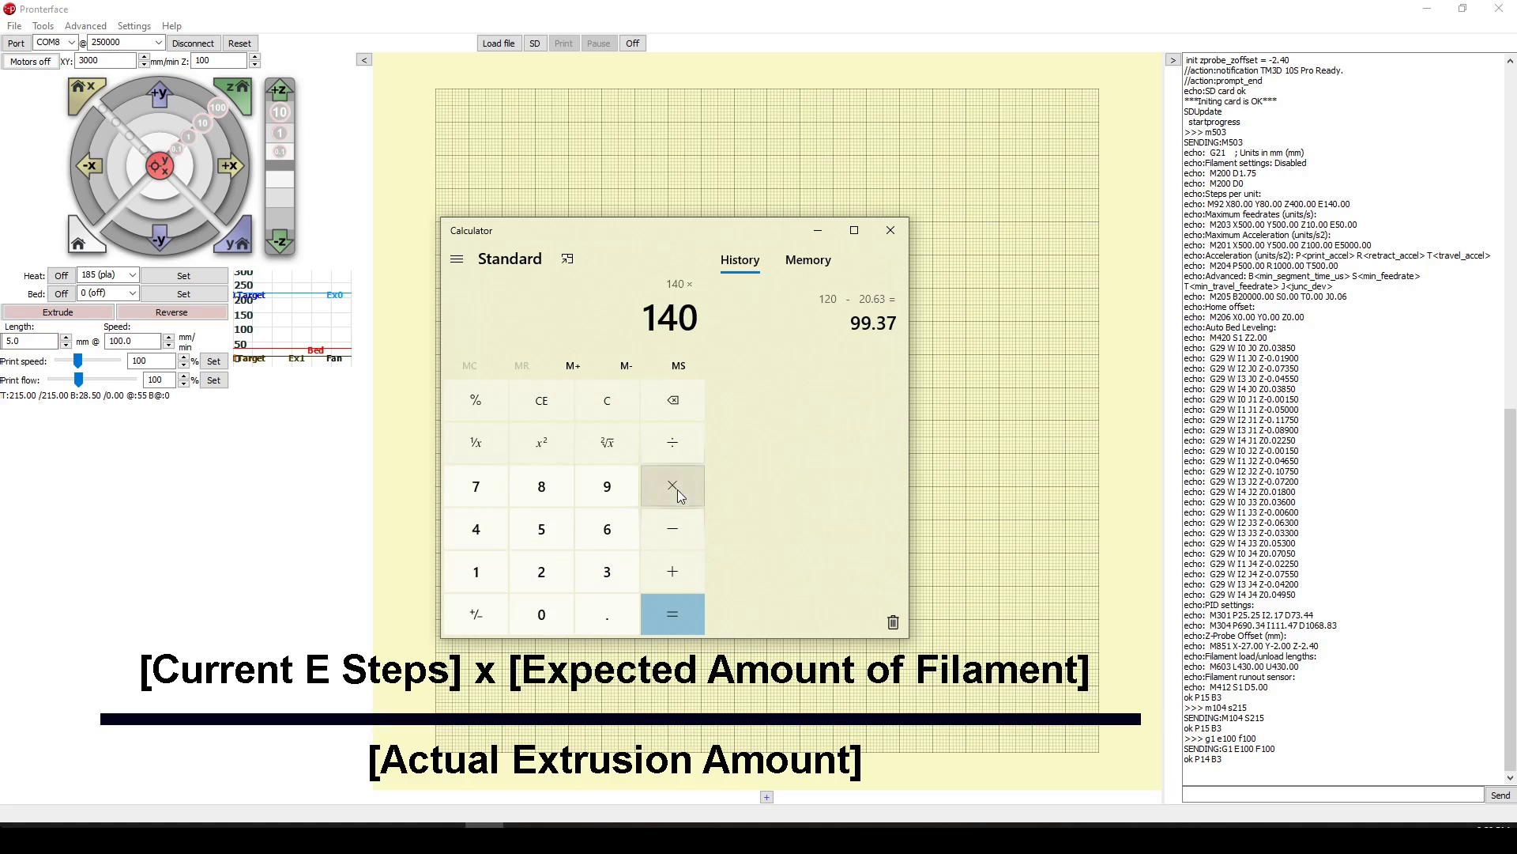
pyautogui.click(476, 572)
pyautogui.click(542, 614)
pyautogui.click(541, 614)
pyautogui.click(677, 630)
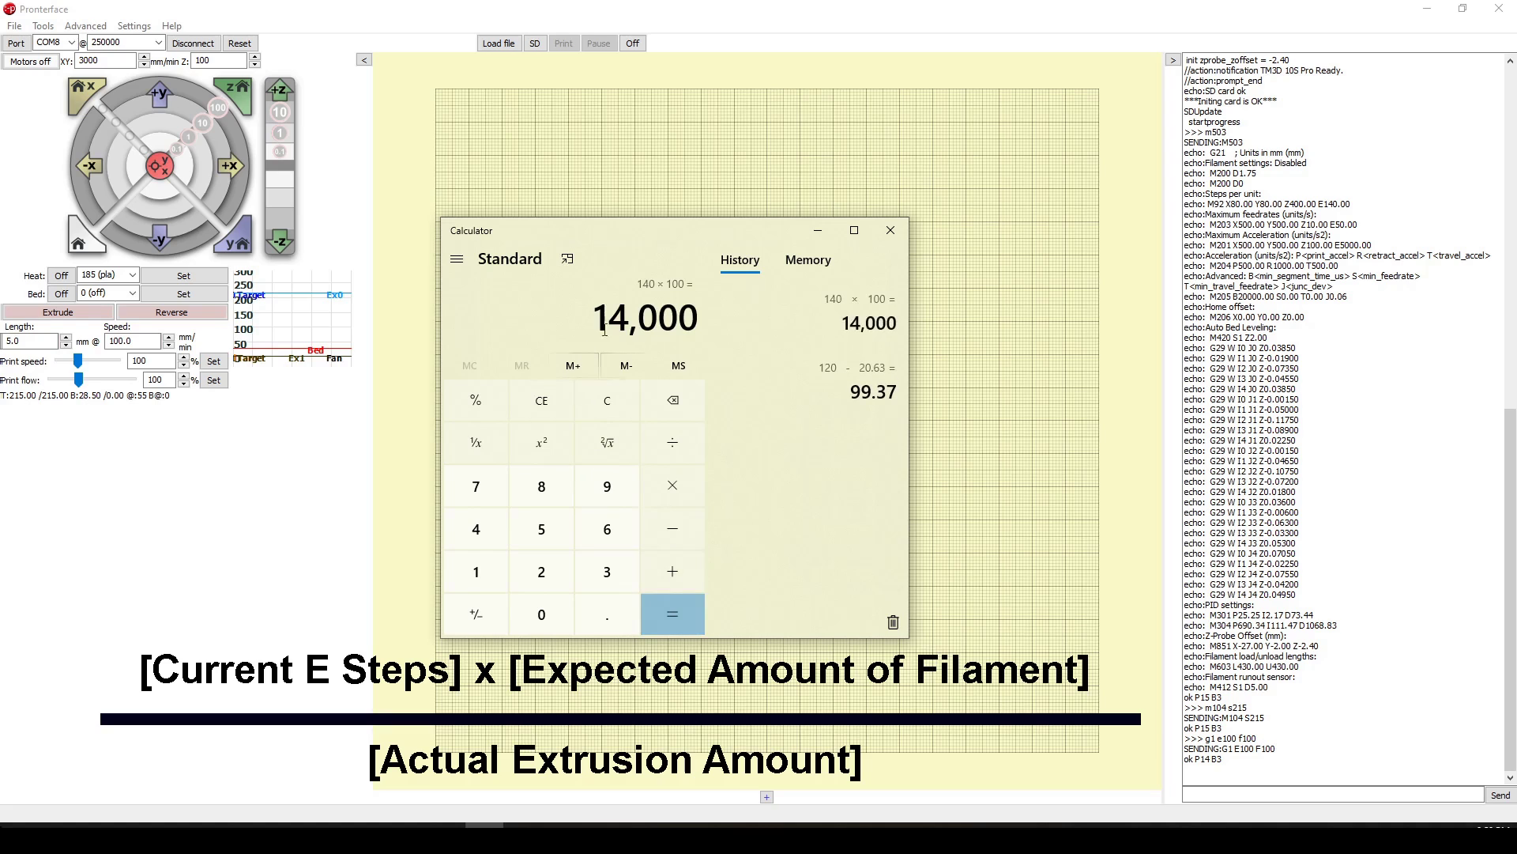
# Step: Divide 14000 by the measured 99.37, giving 140.8875918285197
pyautogui.click(684, 448)
pyautogui.click(609, 495)
pyautogui.click(609, 495)
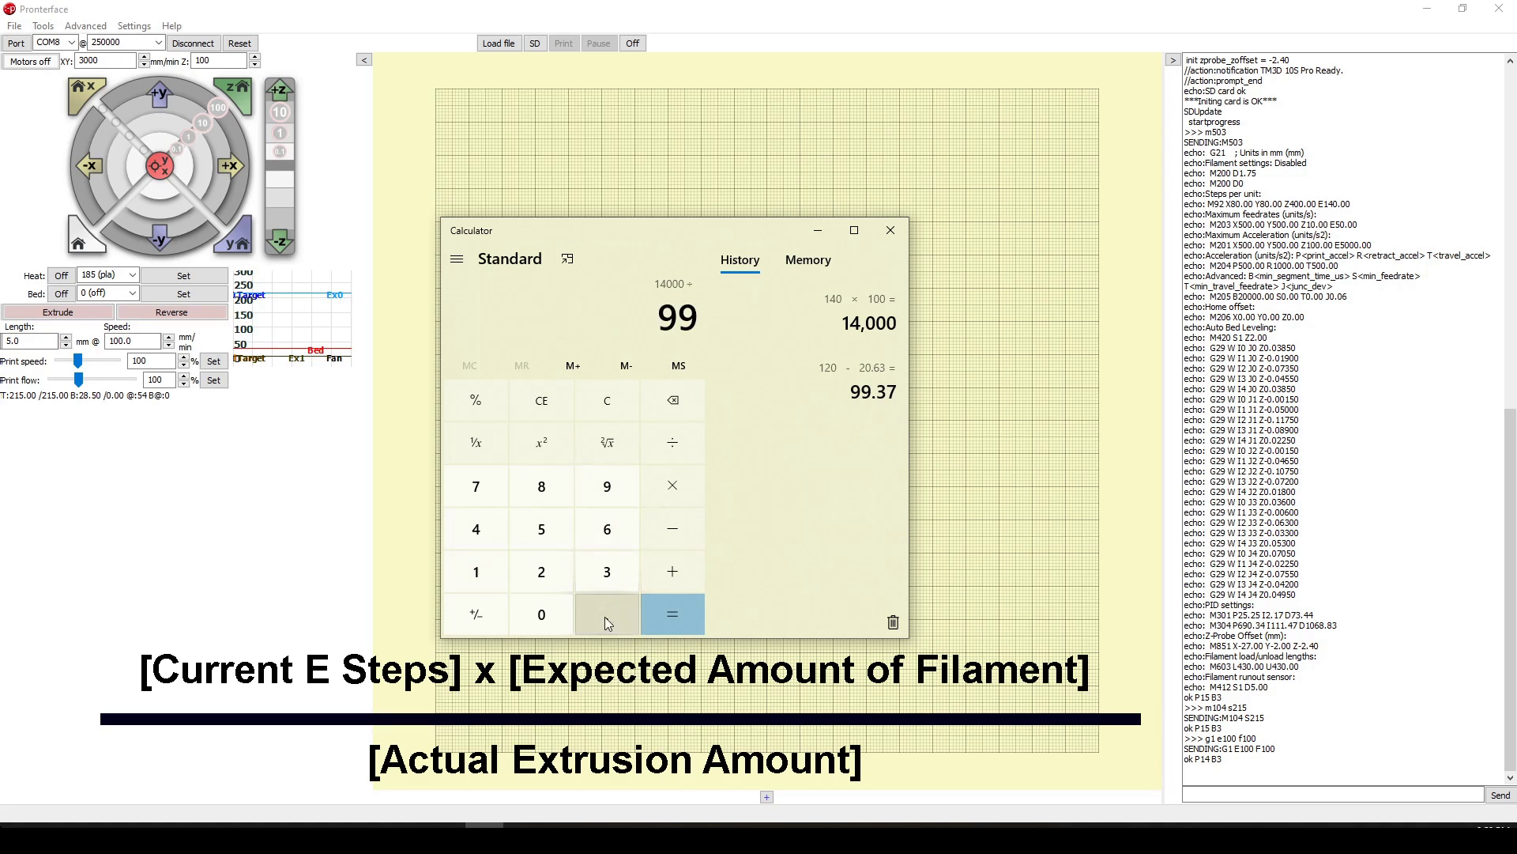
pyautogui.click(606, 616)
pyautogui.click(607, 572)
pyautogui.click(474, 489)
pyautogui.click(652, 633)
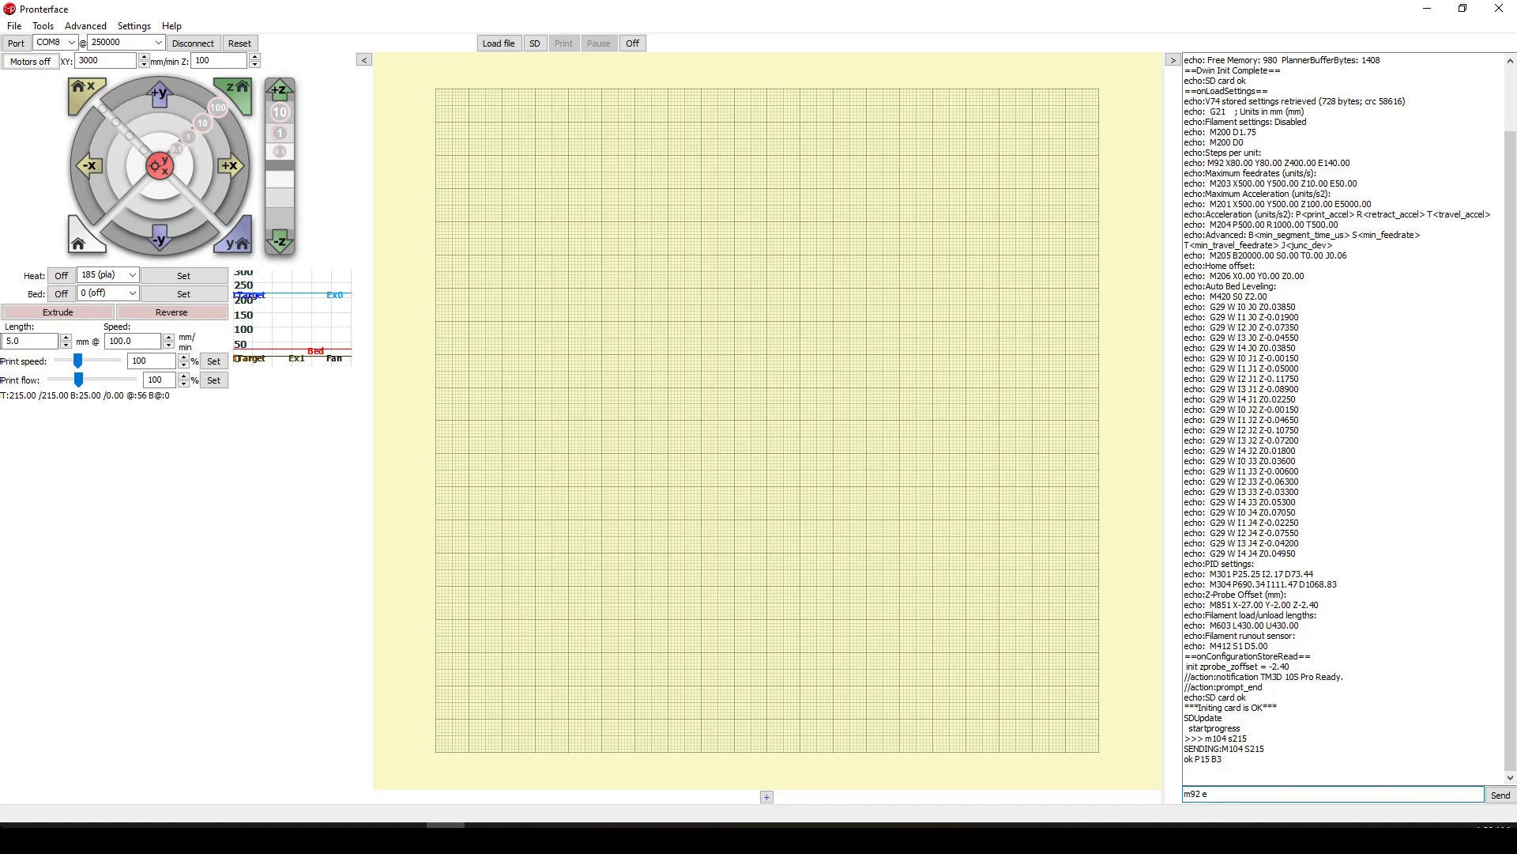
# Step: Set the extruder E-steps to 140.9 with M92 E140.9 and save with M500
pyautogui.hotkey('alt', 'Tab')
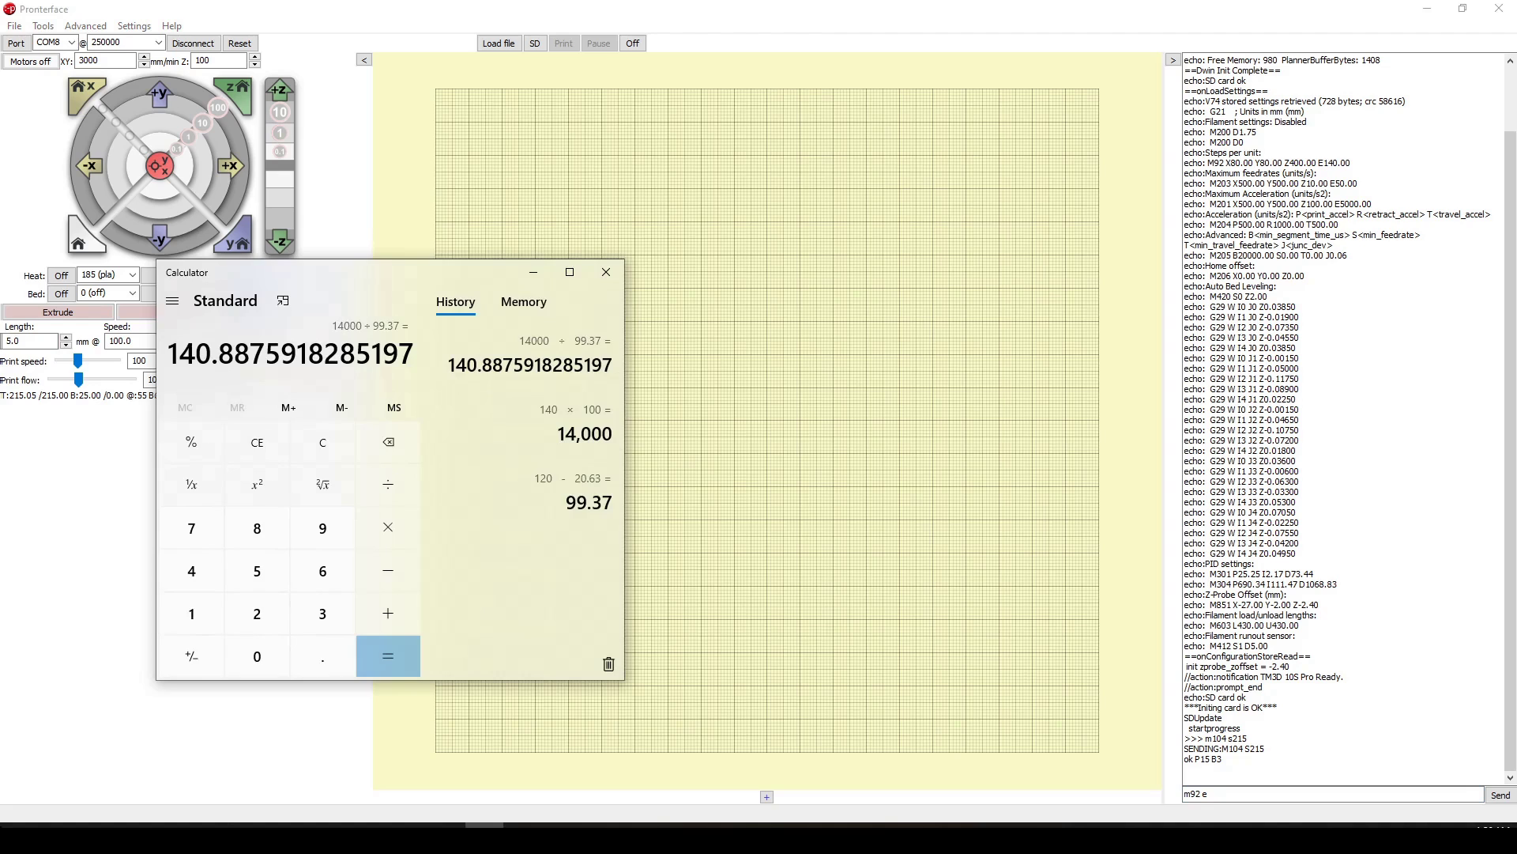
pyautogui.click(1270, 794)
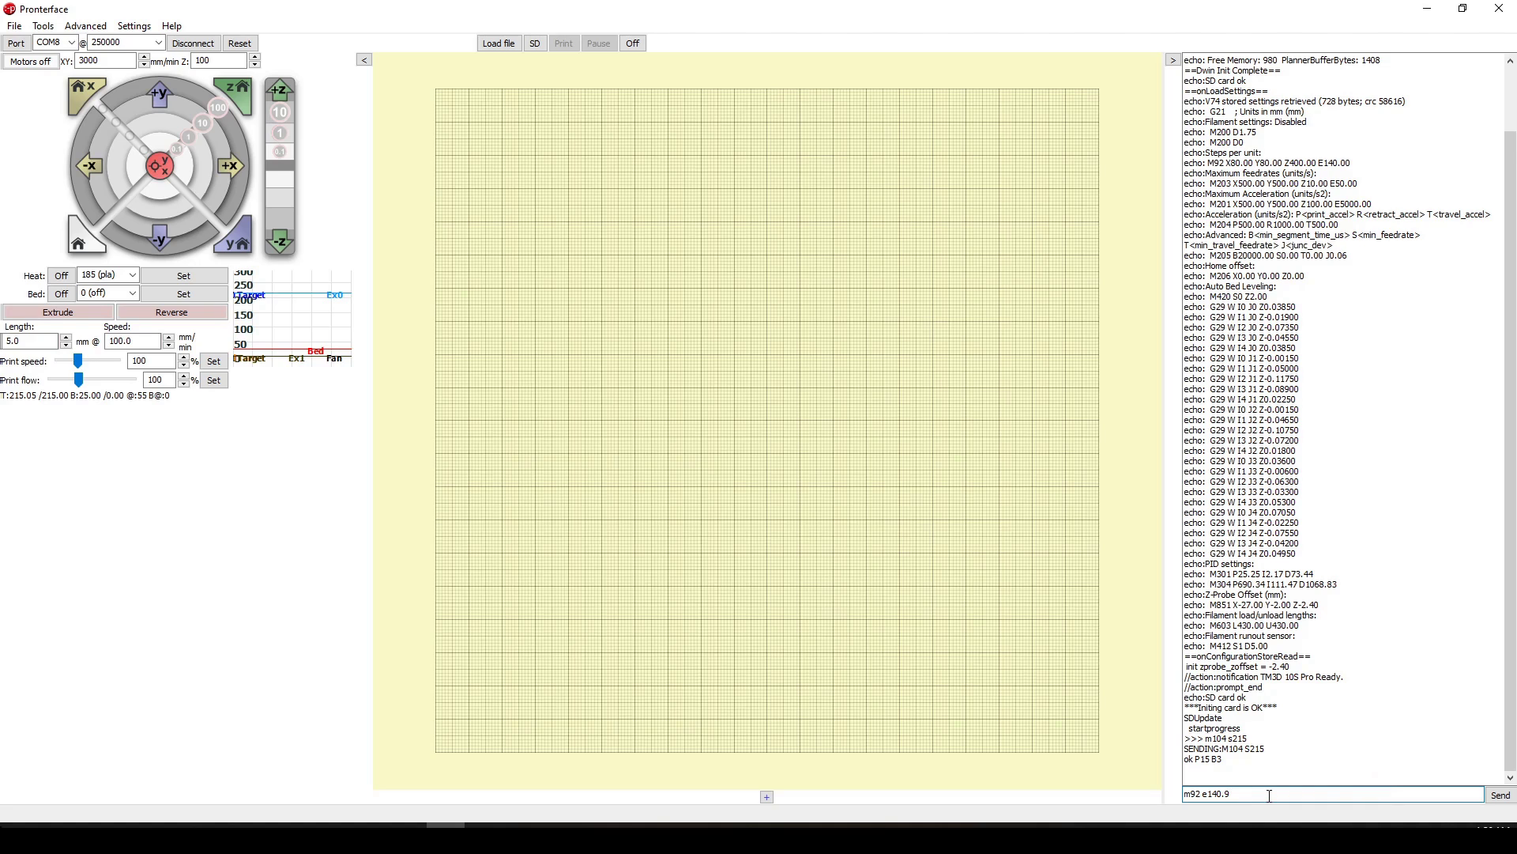
pyautogui.press('Return')
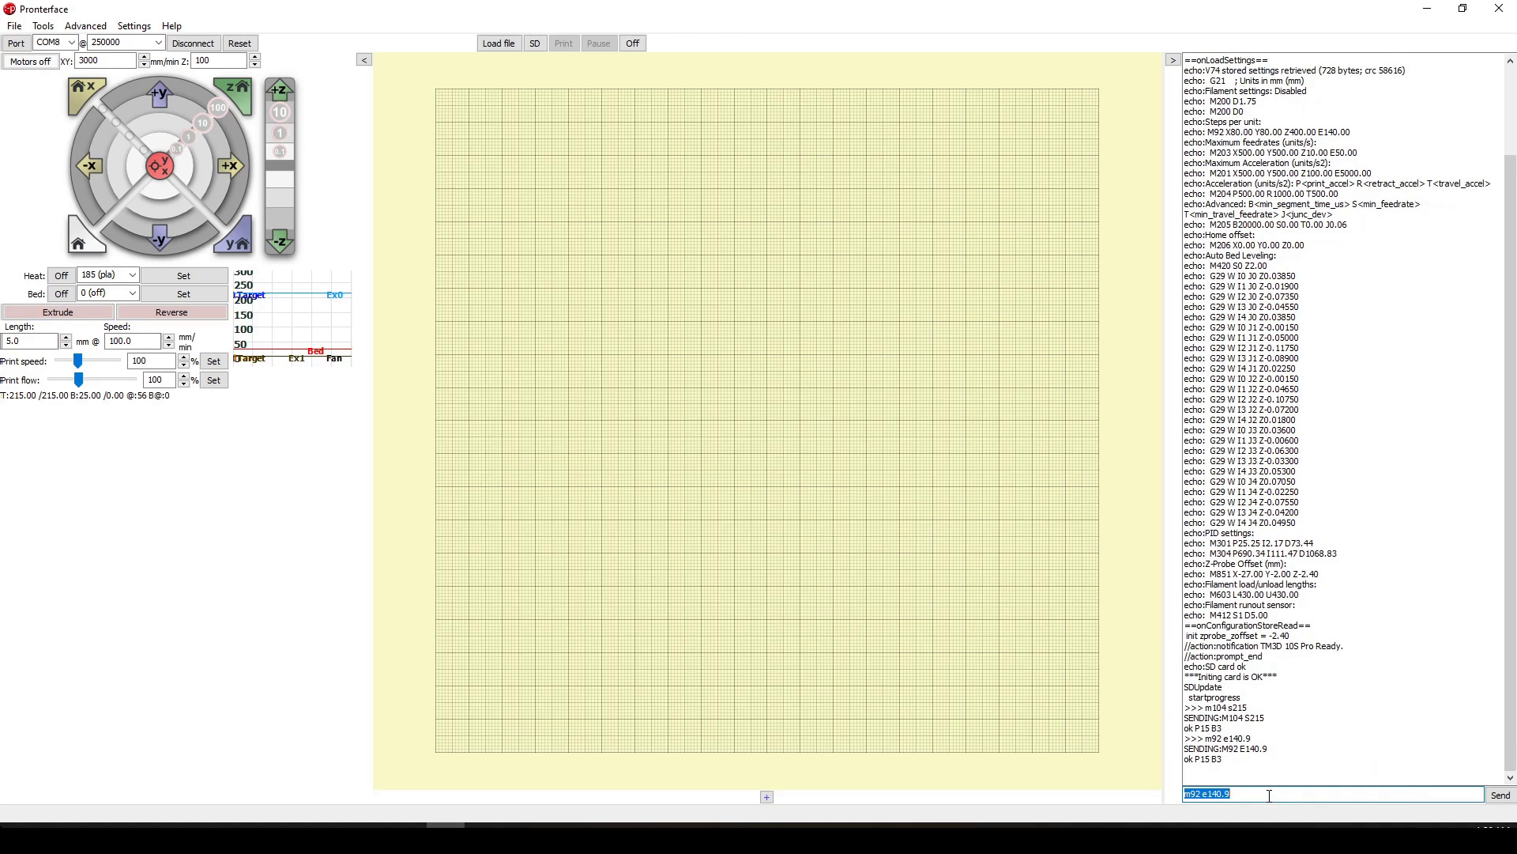
pyautogui.write('m500')
pyautogui.press('Return')
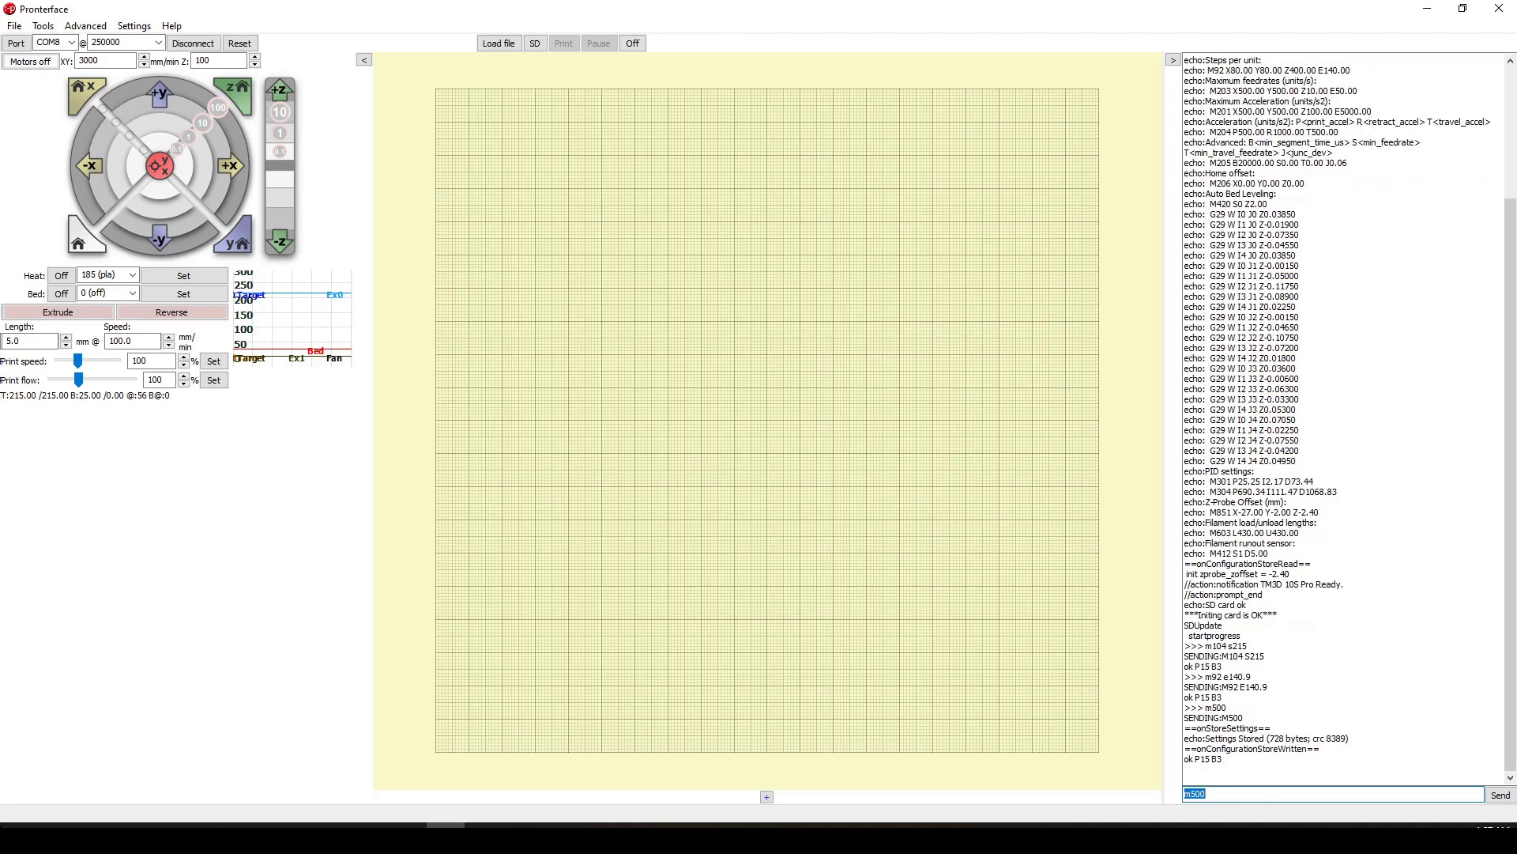
# Step: Disconnect and reconnect the printer so it reloads settings showing E140.90
pyautogui.click(194, 45)
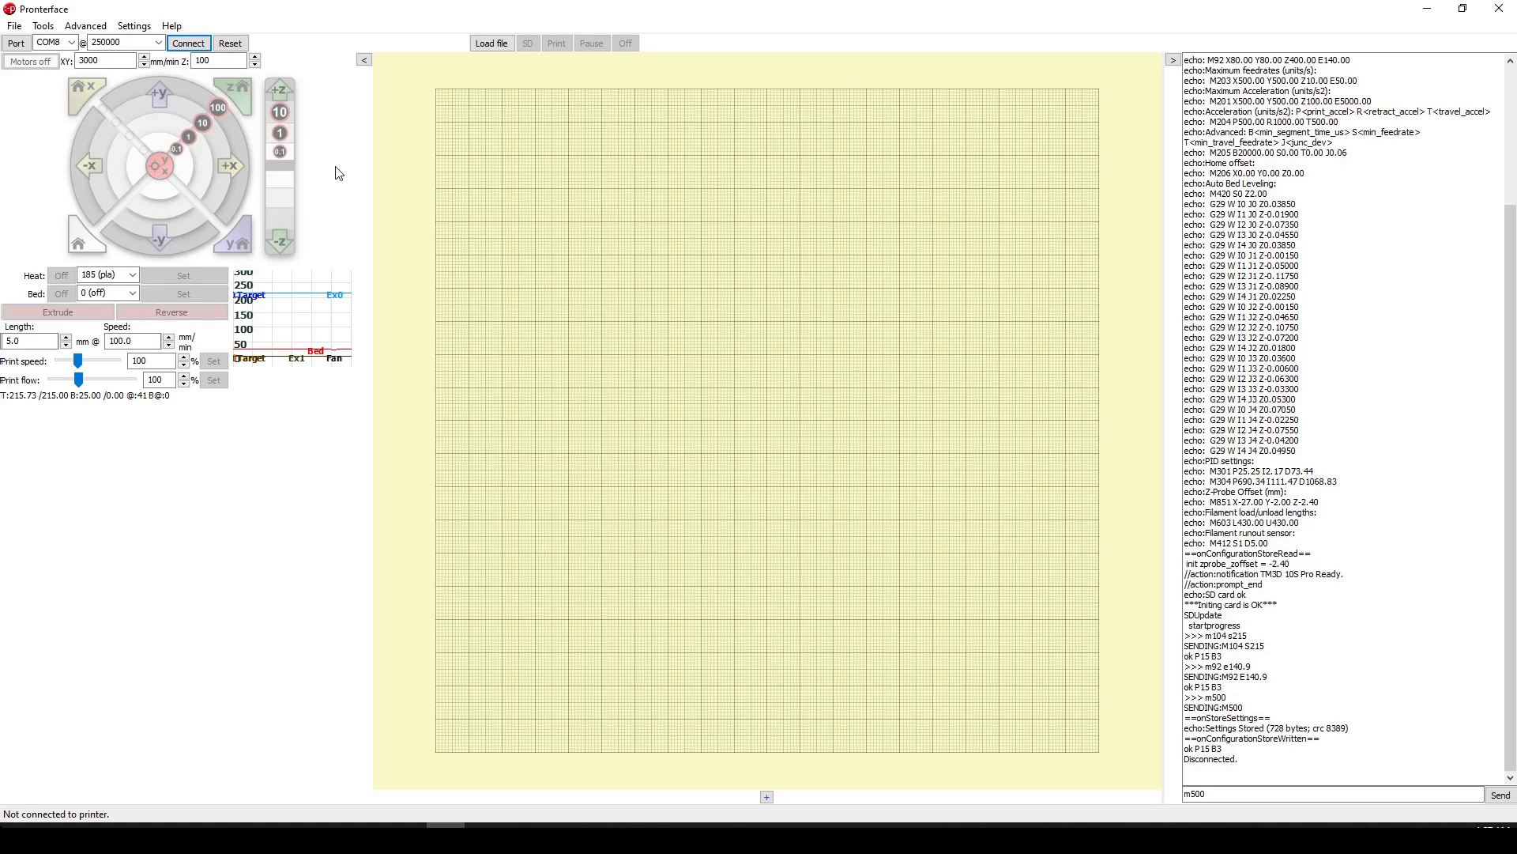
pyautogui.click(184, 46)
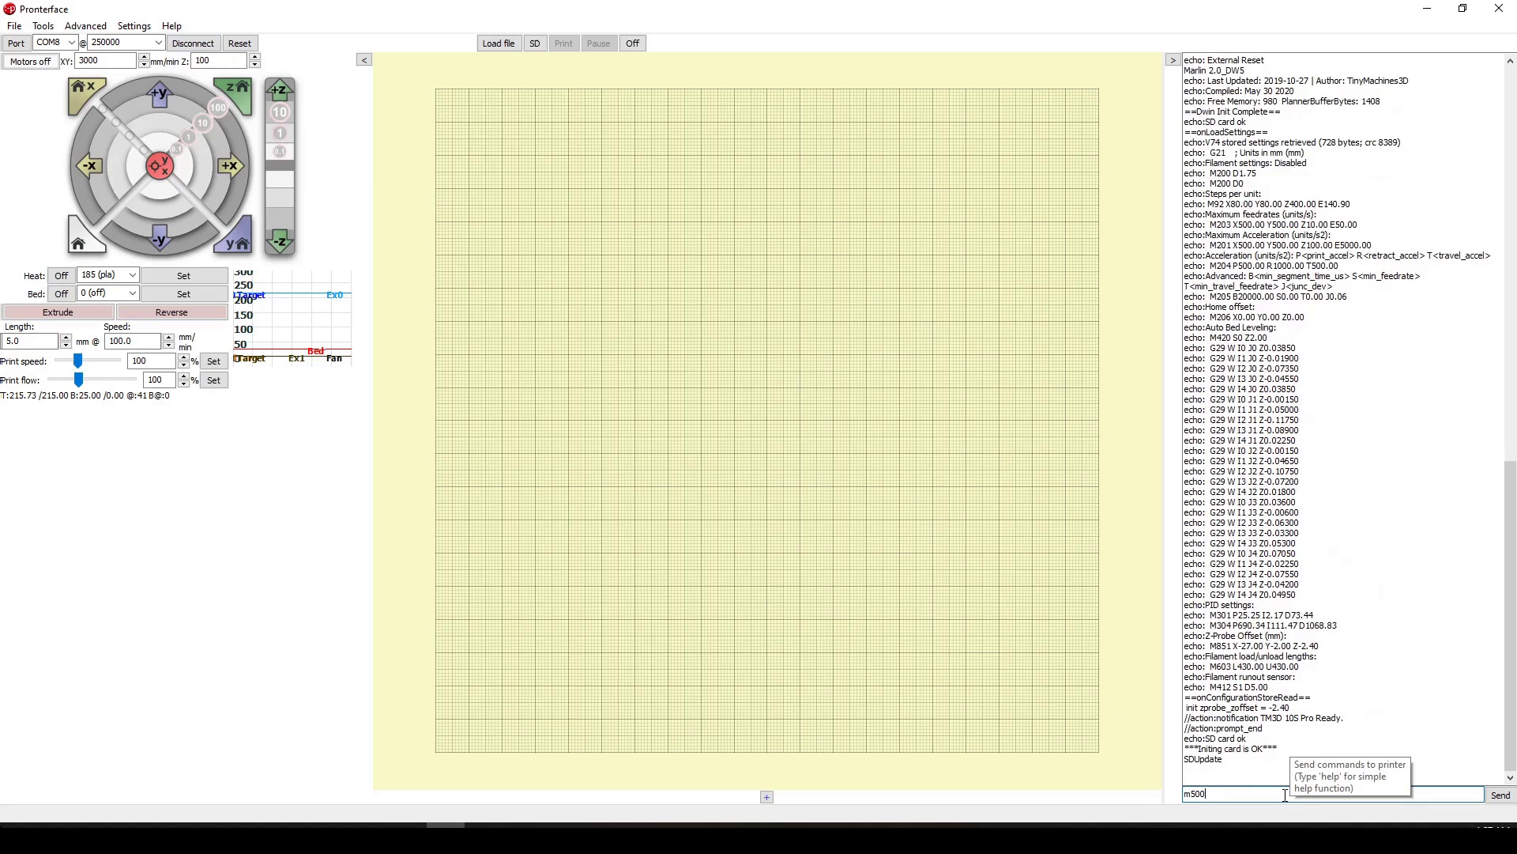
# Step: Highlight E140.90 in the startup settings report in the console
pyautogui.press('BackSpace')
pyautogui.press('BackSpace')
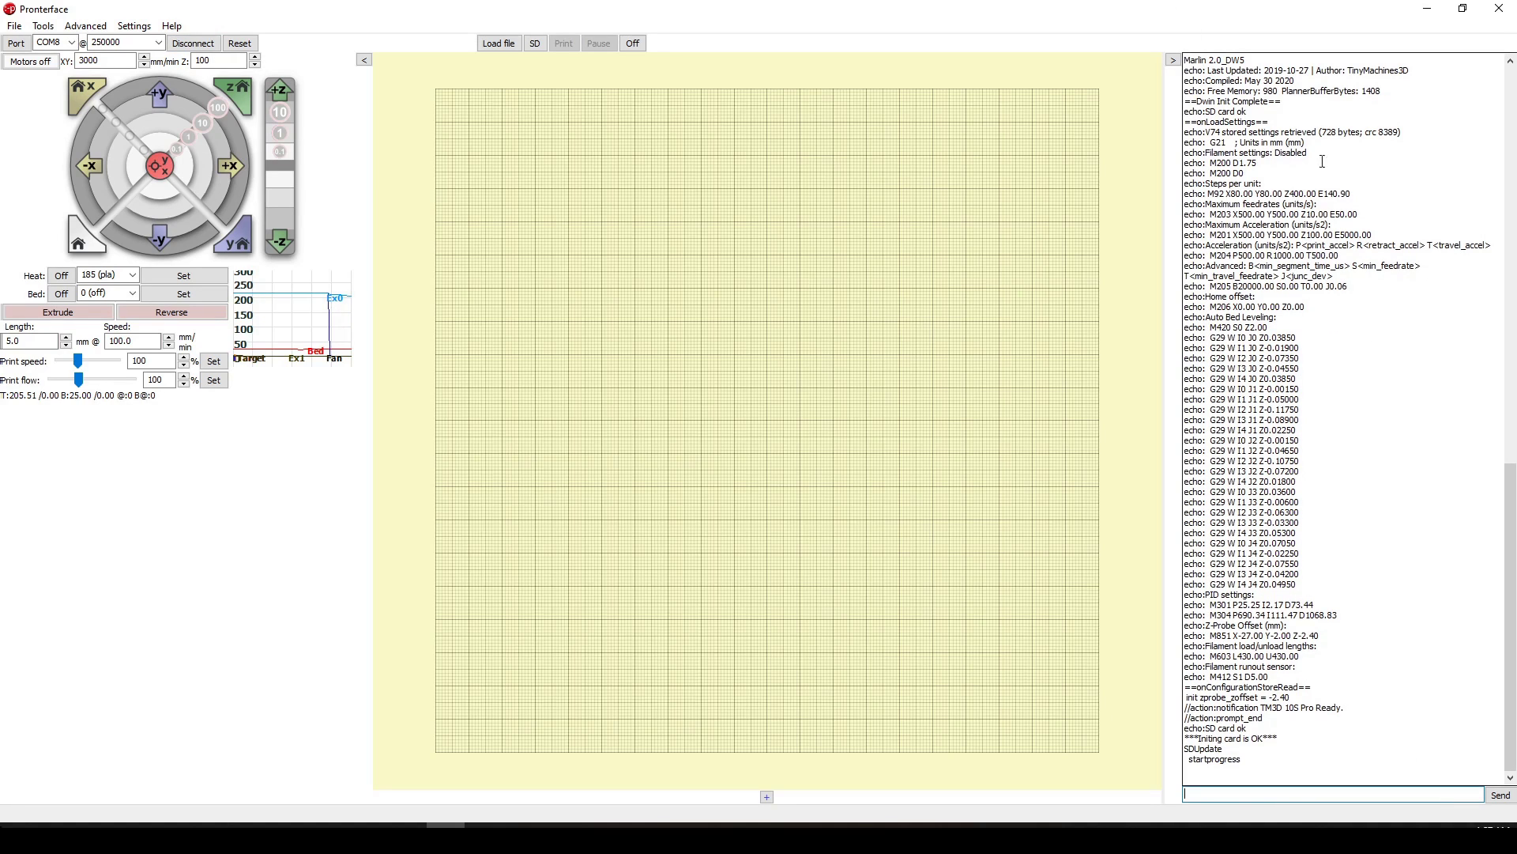
pyautogui.moveTo(1319, 194); pyautogui.dragTo(1370, 191)
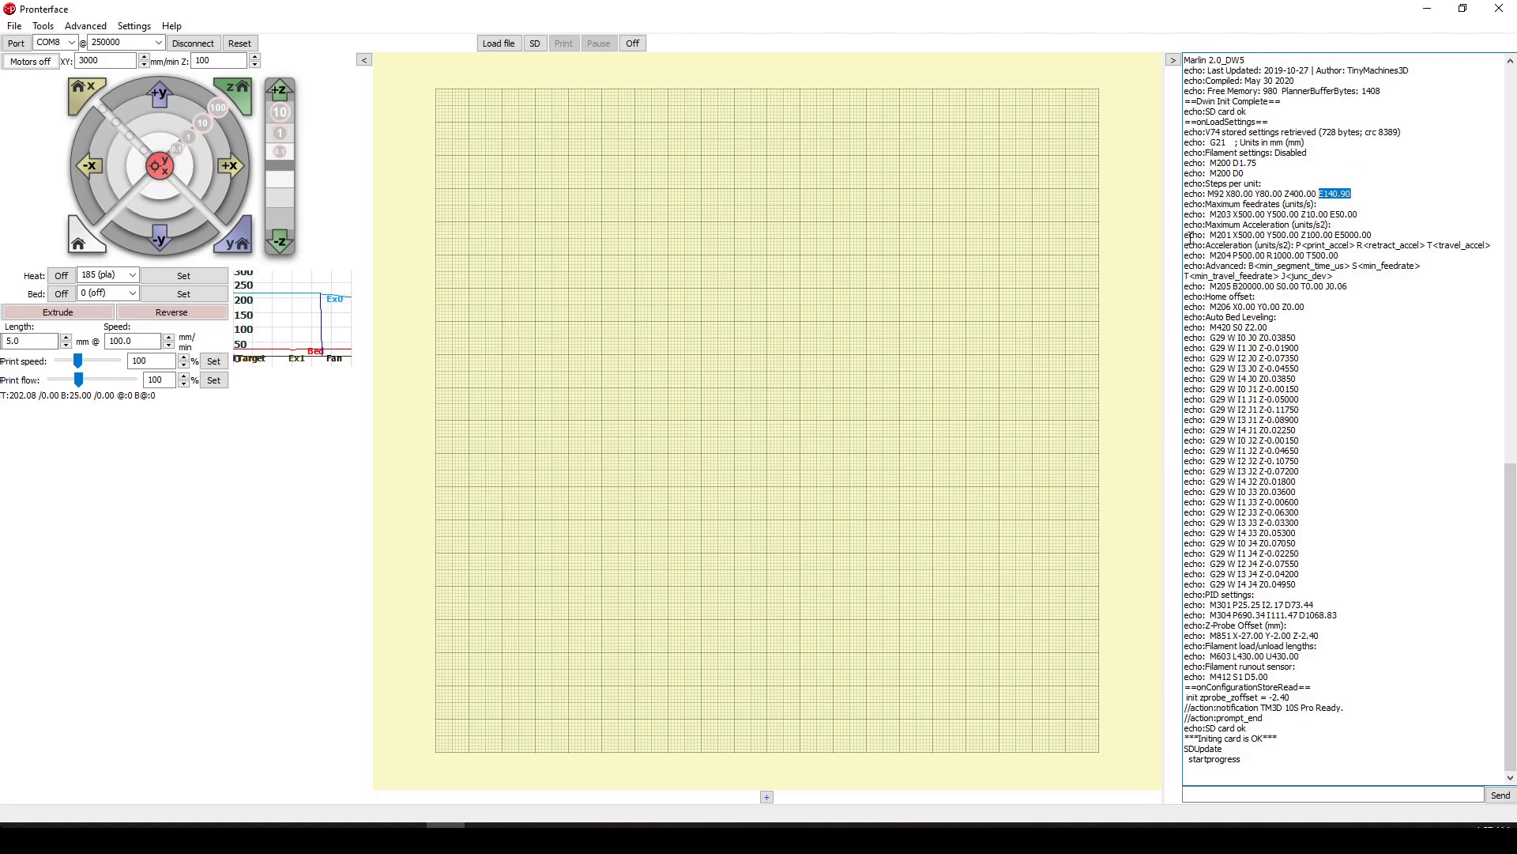
pyautogui.click(1380, 301)
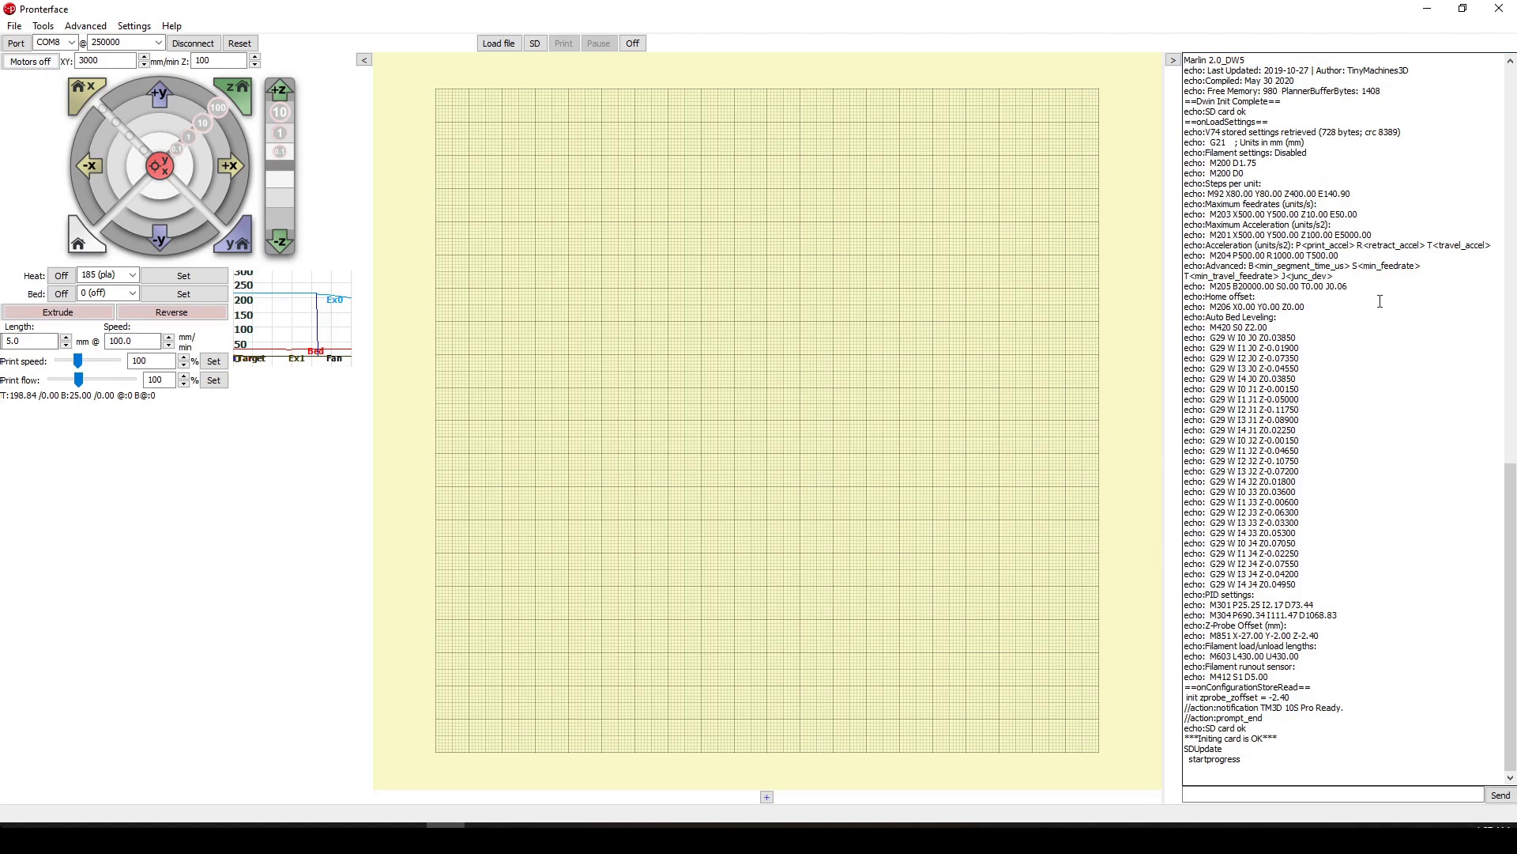
# Step: Send M503 and select E140.90 on the reported M92 line
pyautogui.click(1235, 794)
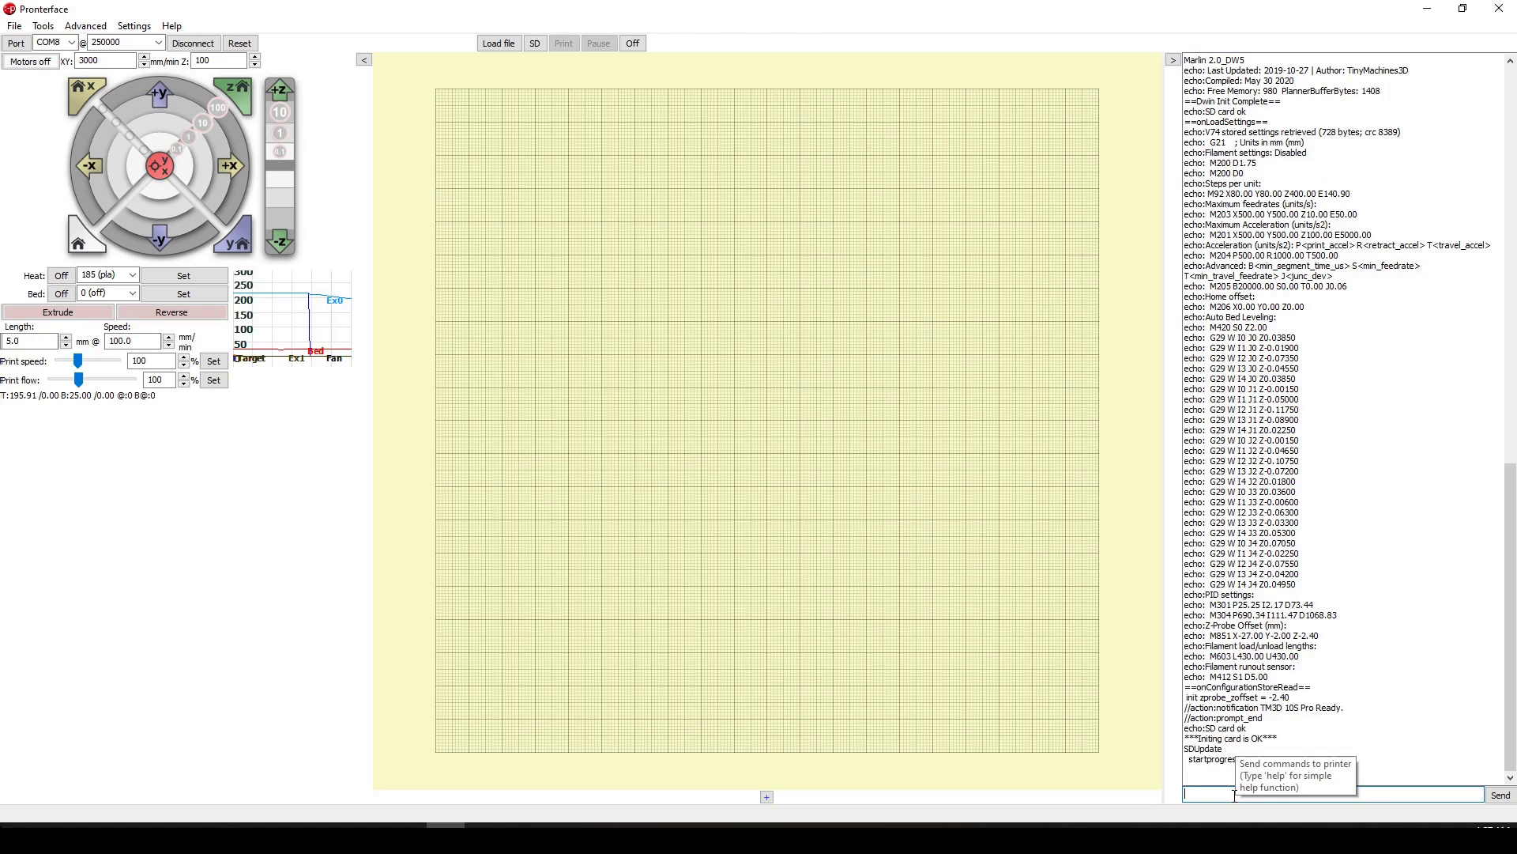
pyautogui.write('503')
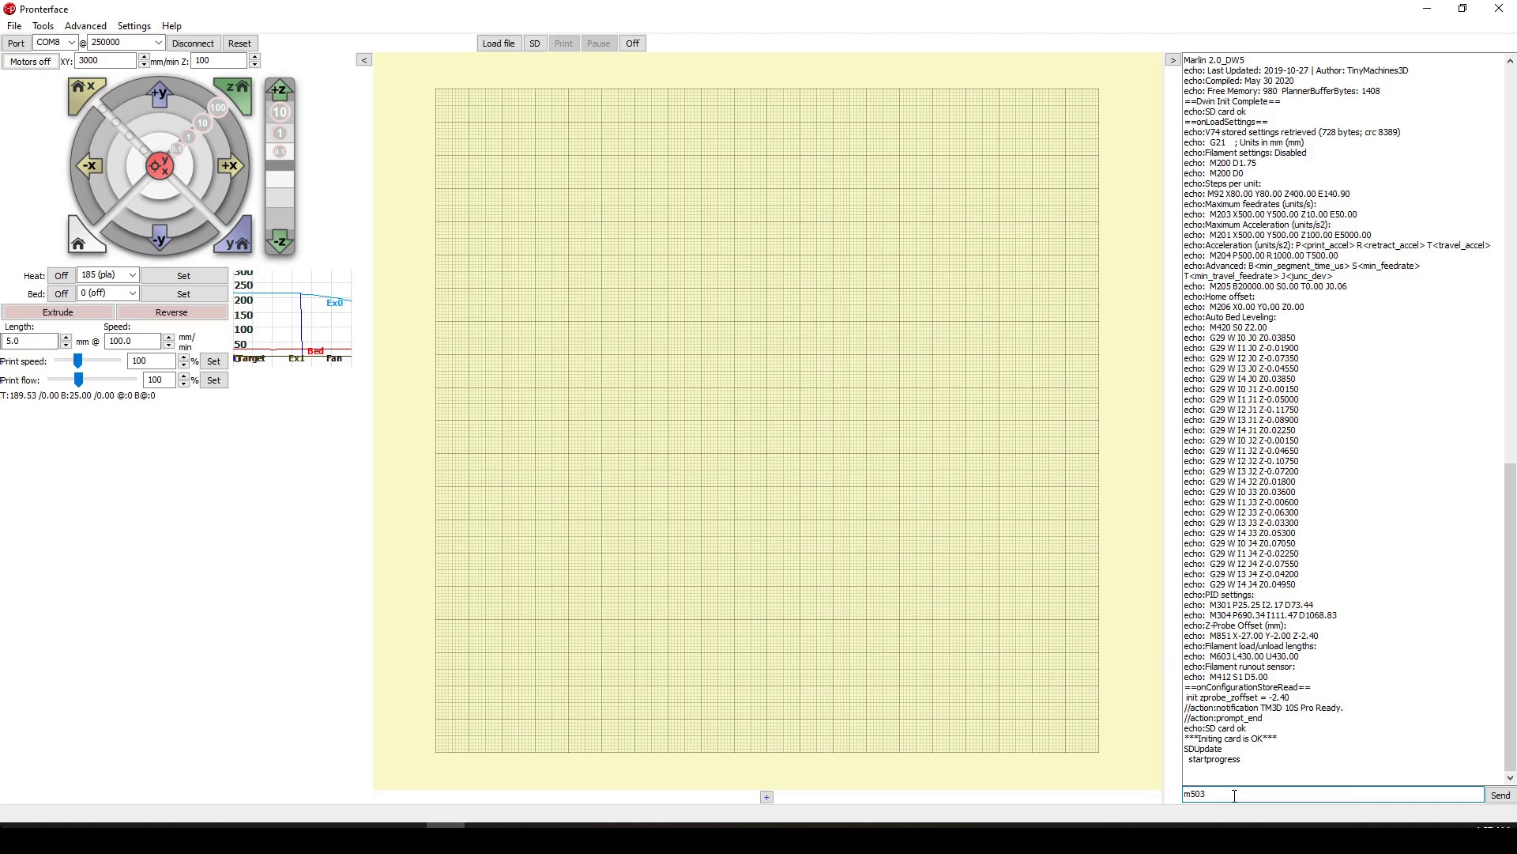
pyautogui.press('Return')
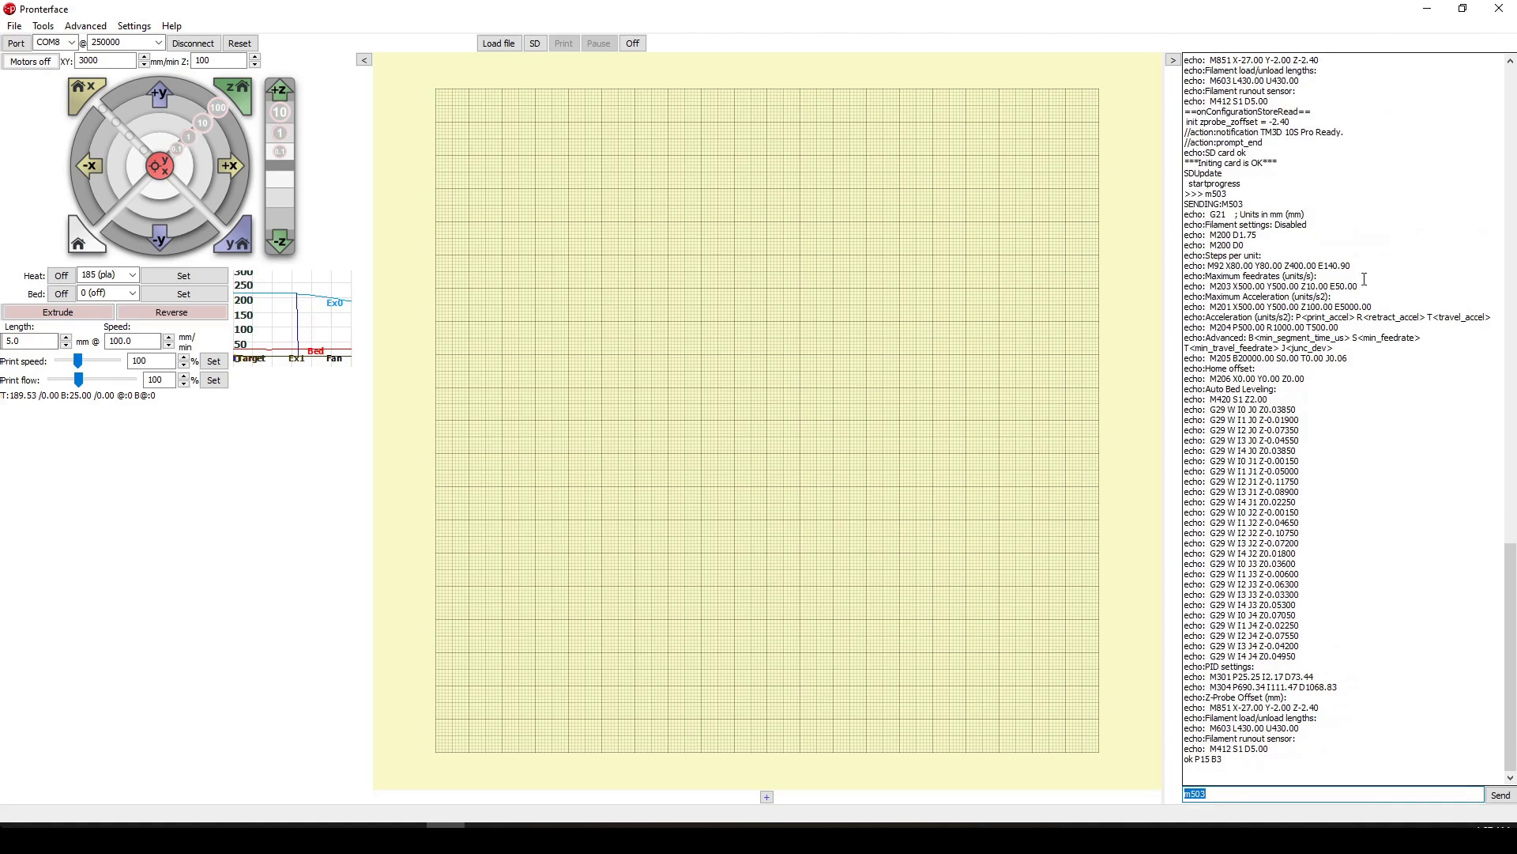
pyautogui.moveTo(1352, 266); pyautogui.dragTo(1319, 264)
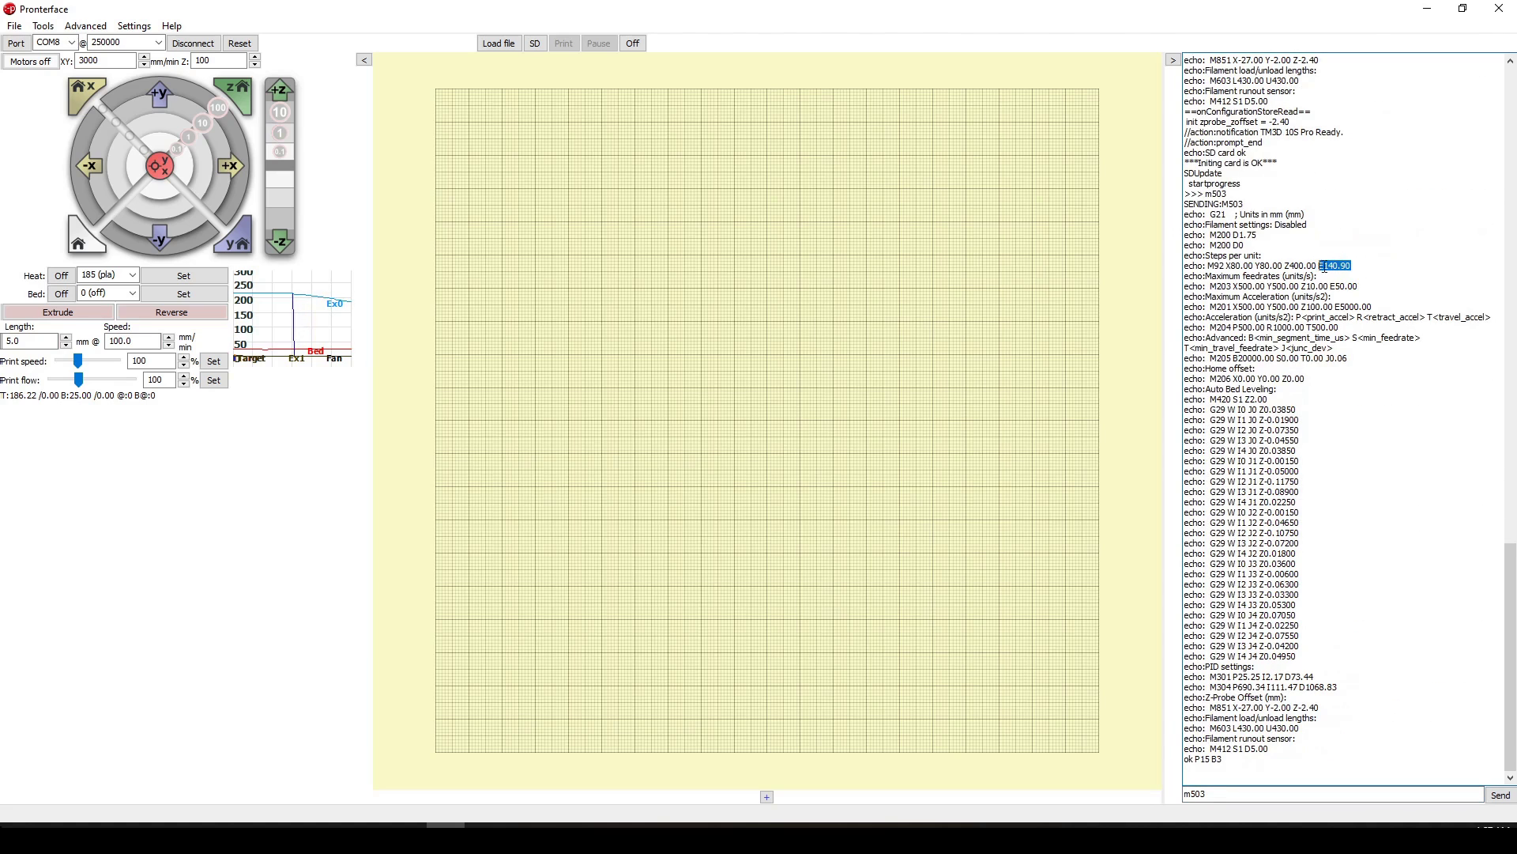
pyautogui.moveTo(1357, 266); pyautogui.dragTo(1338, 267)
pyautogui.doubleClick(1335, 267)
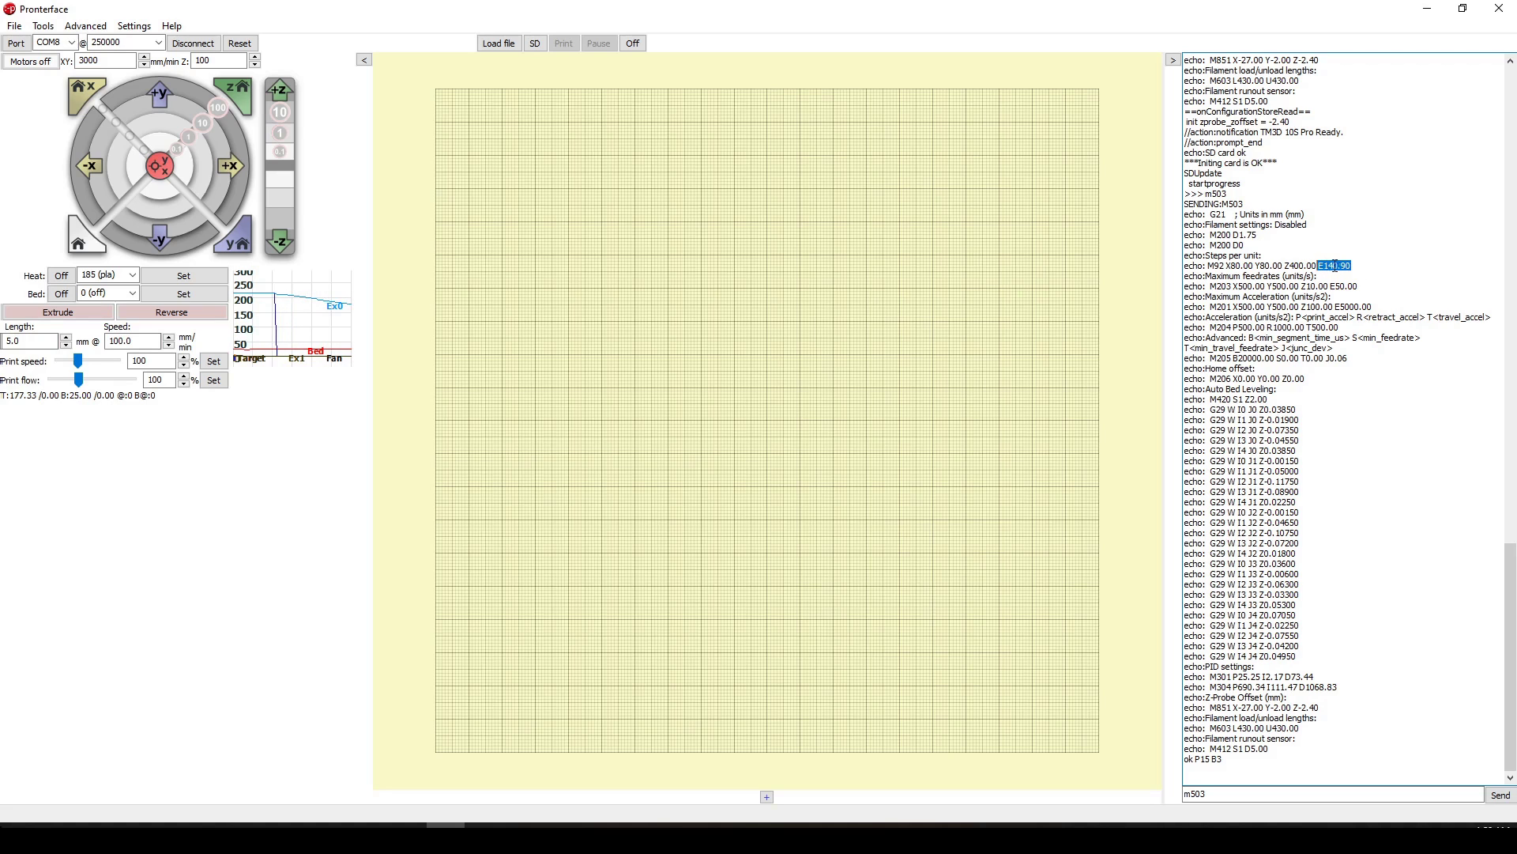